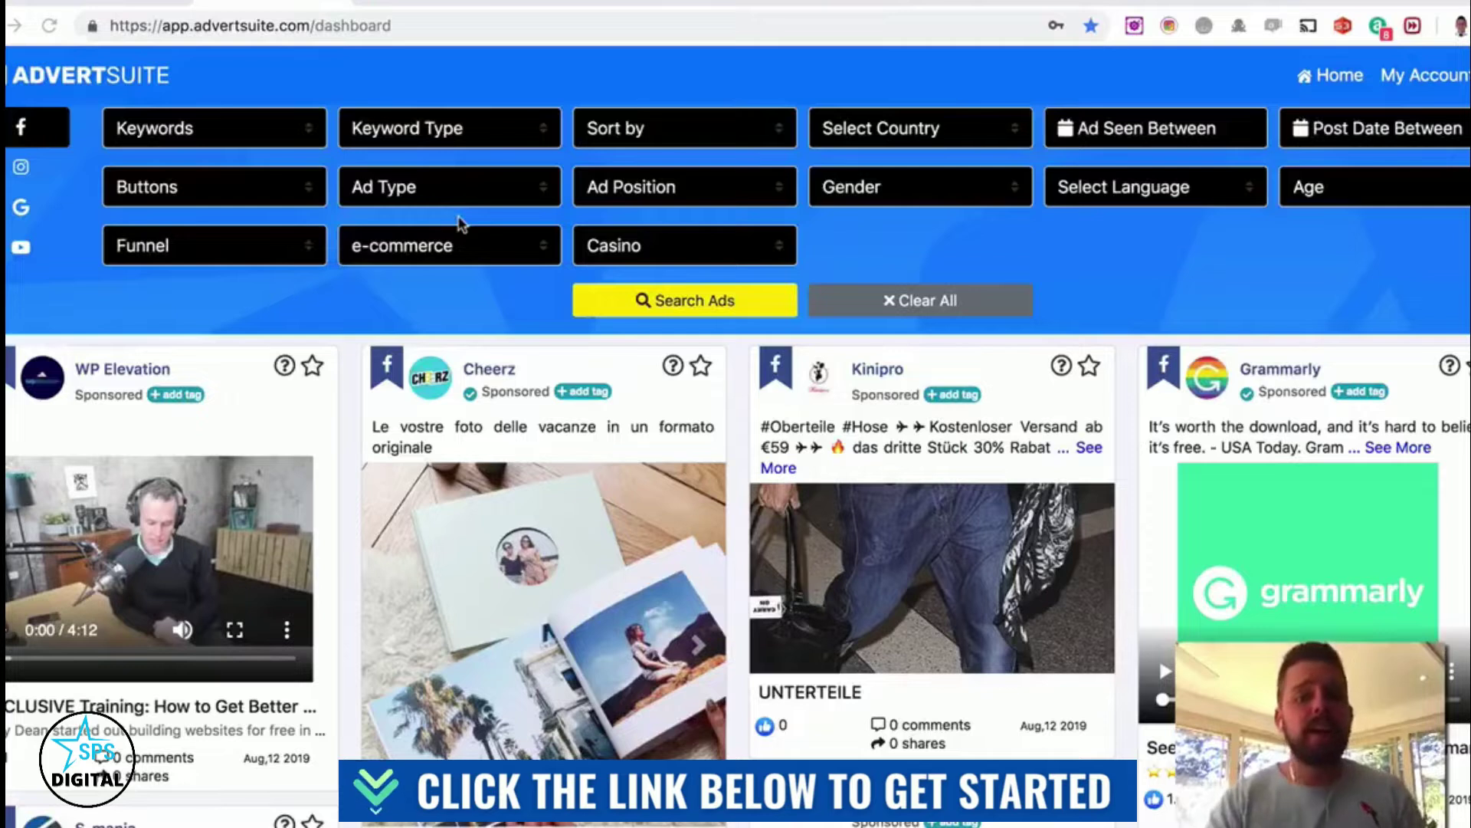
- Search Facebook ads with ad text 'teeth whitening' from Shopify stores only
{"action": "left_click", "coordinate": [511, 256]}
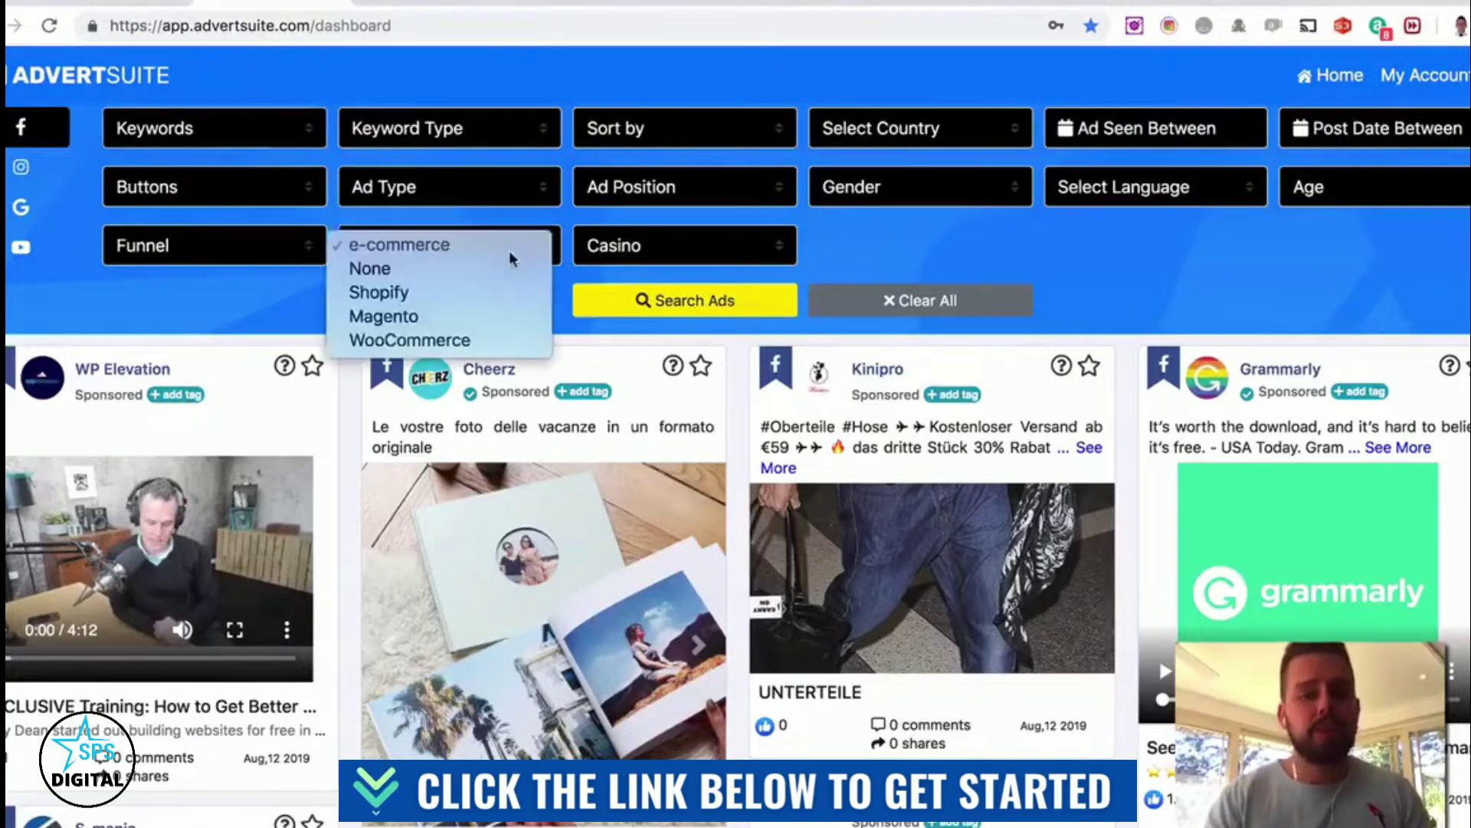
{"action": "left_click", "coordinate": [475, 292]}
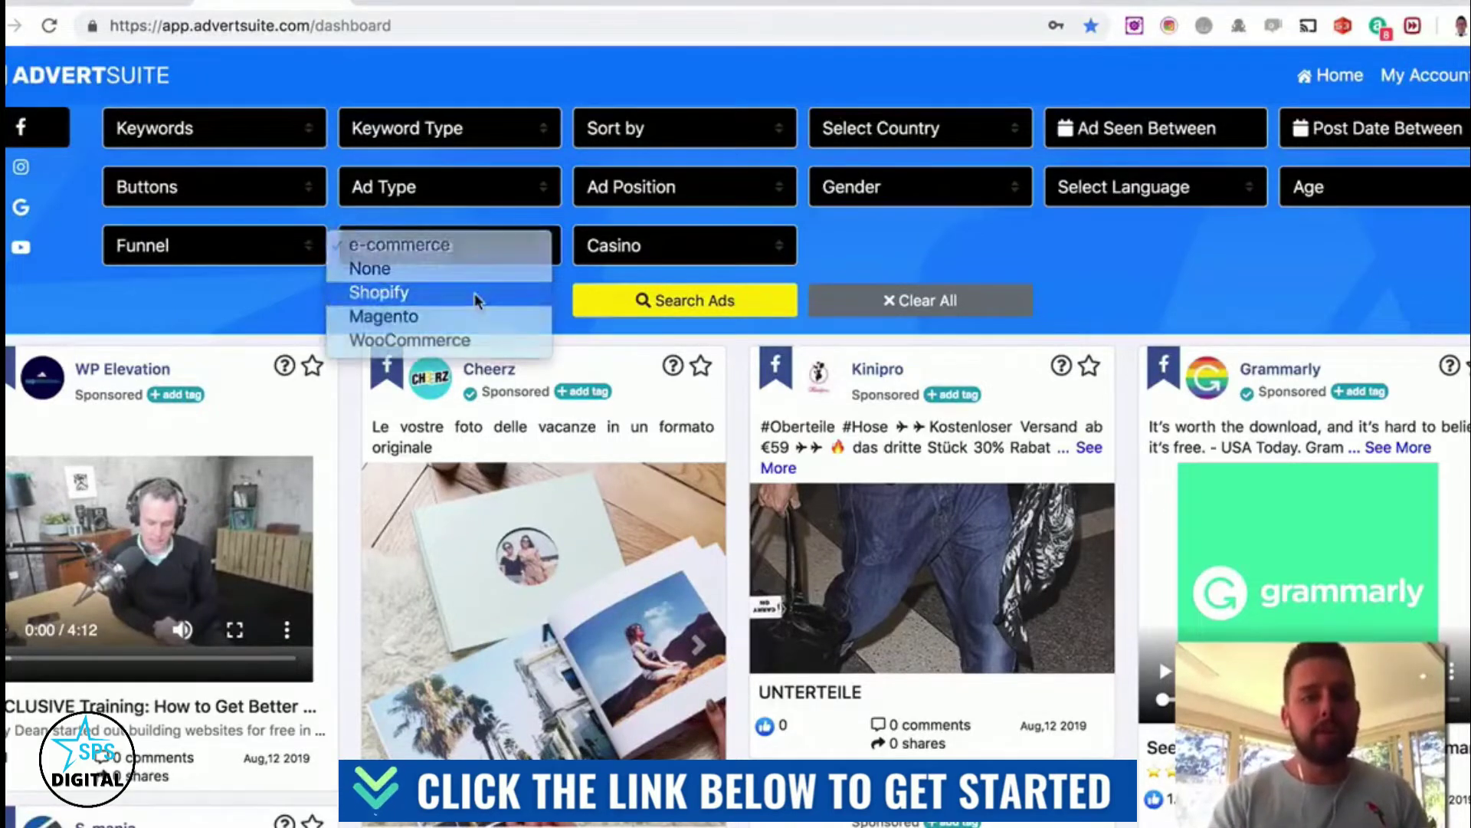
{"action": "left_click", "coordinate": [272, 134]}
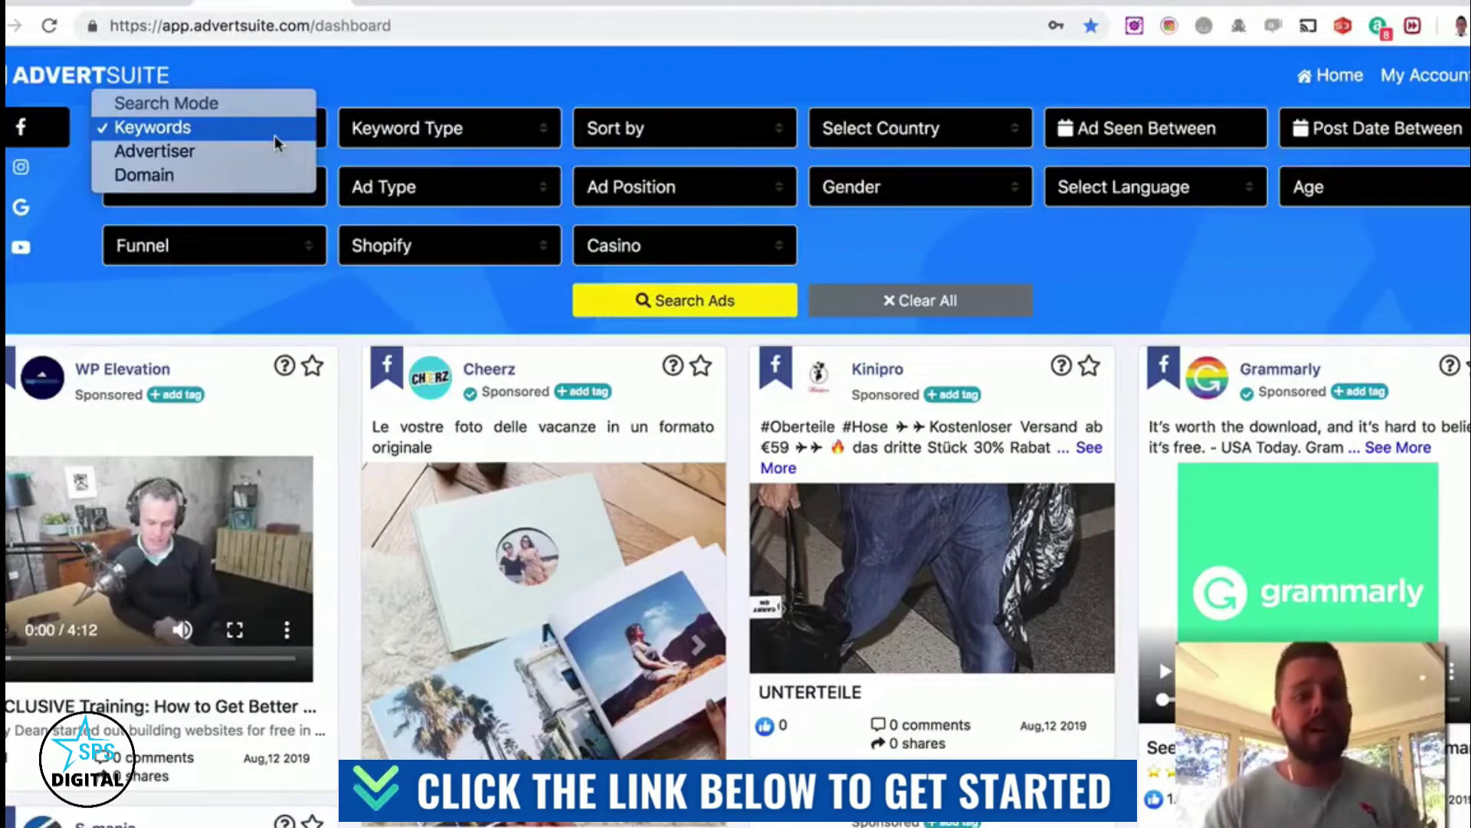
{"action": "left_click", "coordinate": [529, 130]}
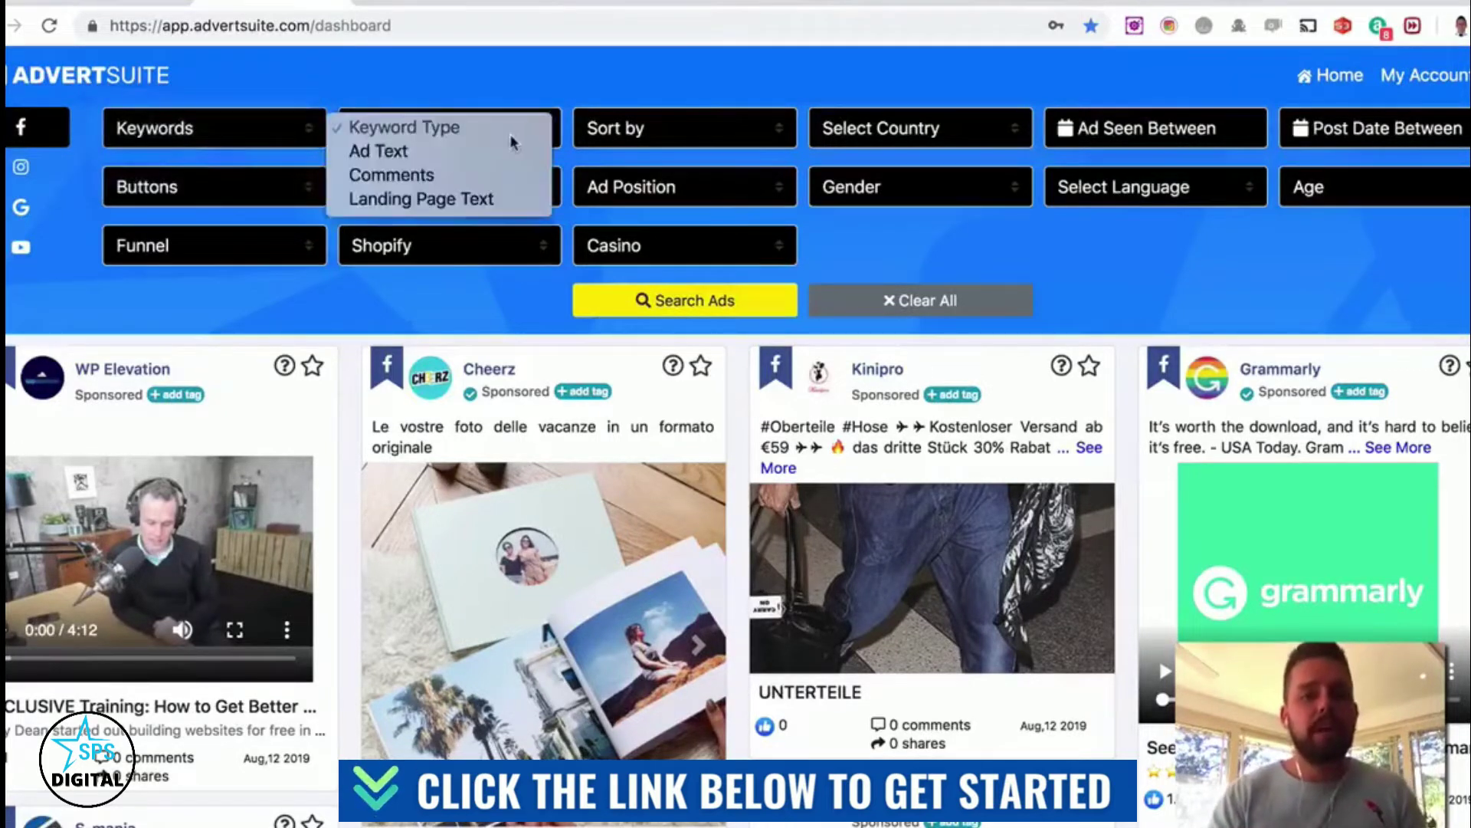
{"action": "left_click", "coordinate": [502, 153]}
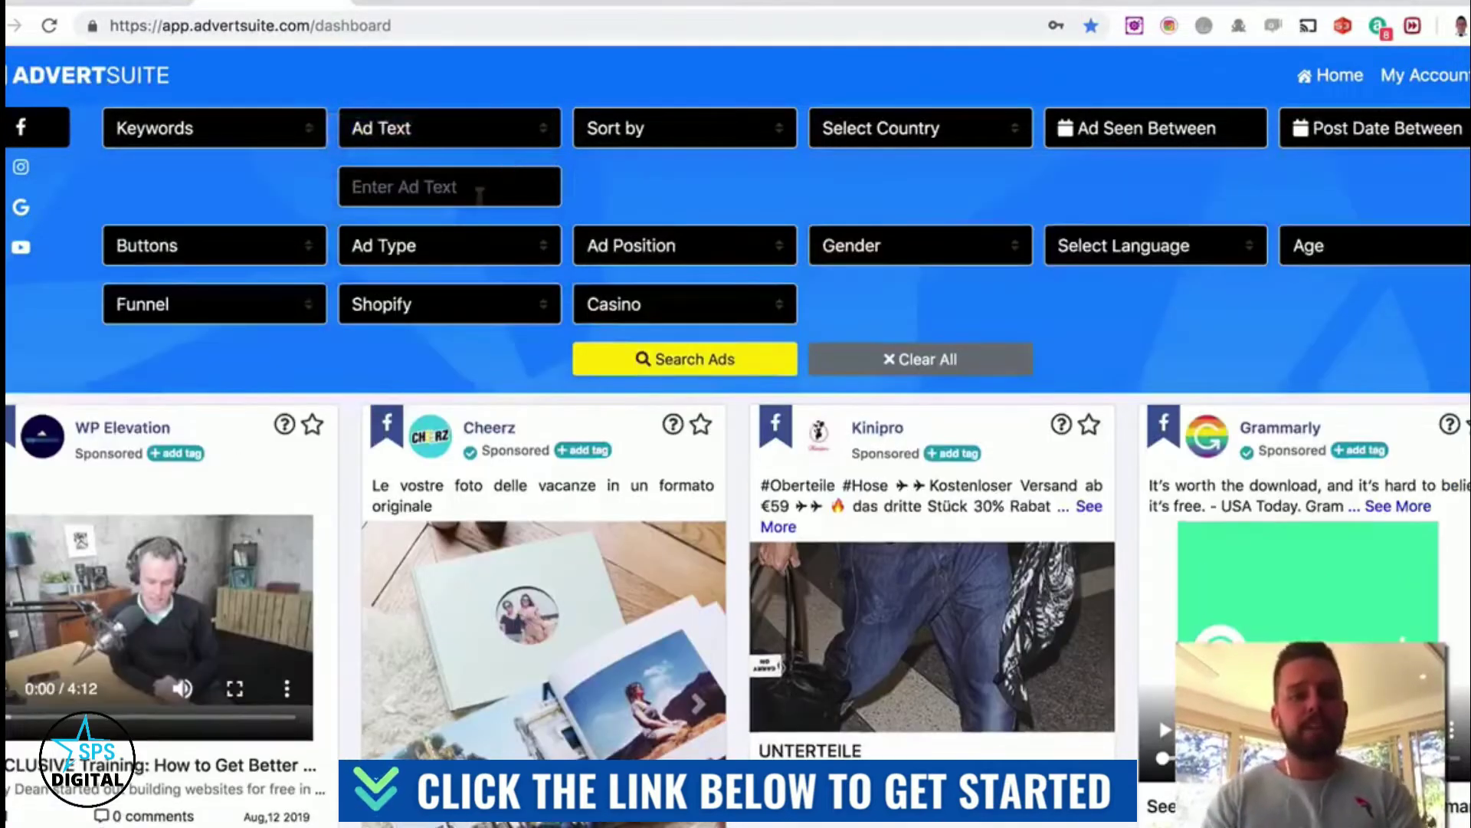
{"action": "left_click", "coordinate": [479, 187]}
{"action": "type", "text": "teeth whitening"}
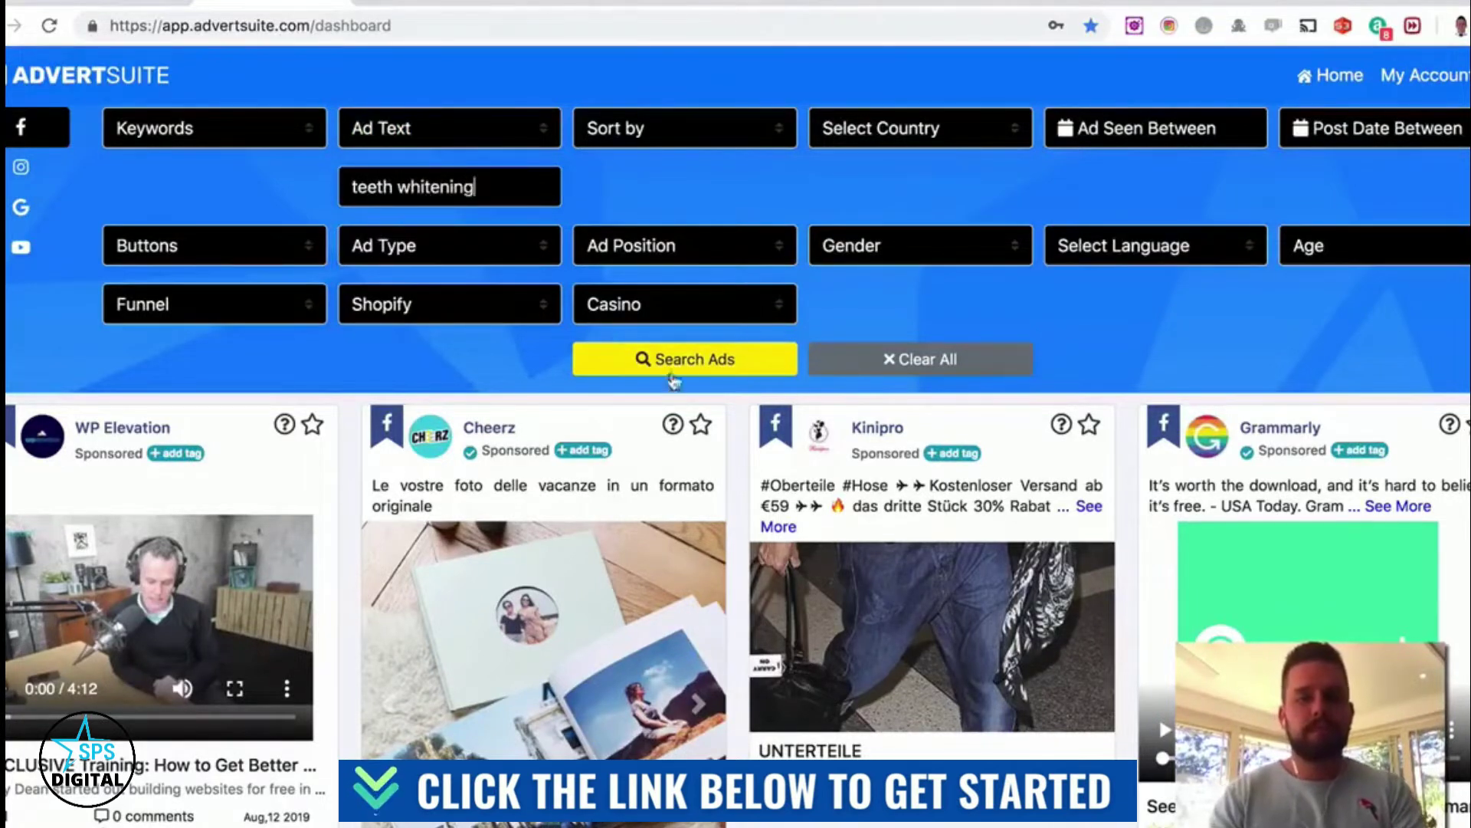
{"action": "left_click", "coordinate": [672, 376]}
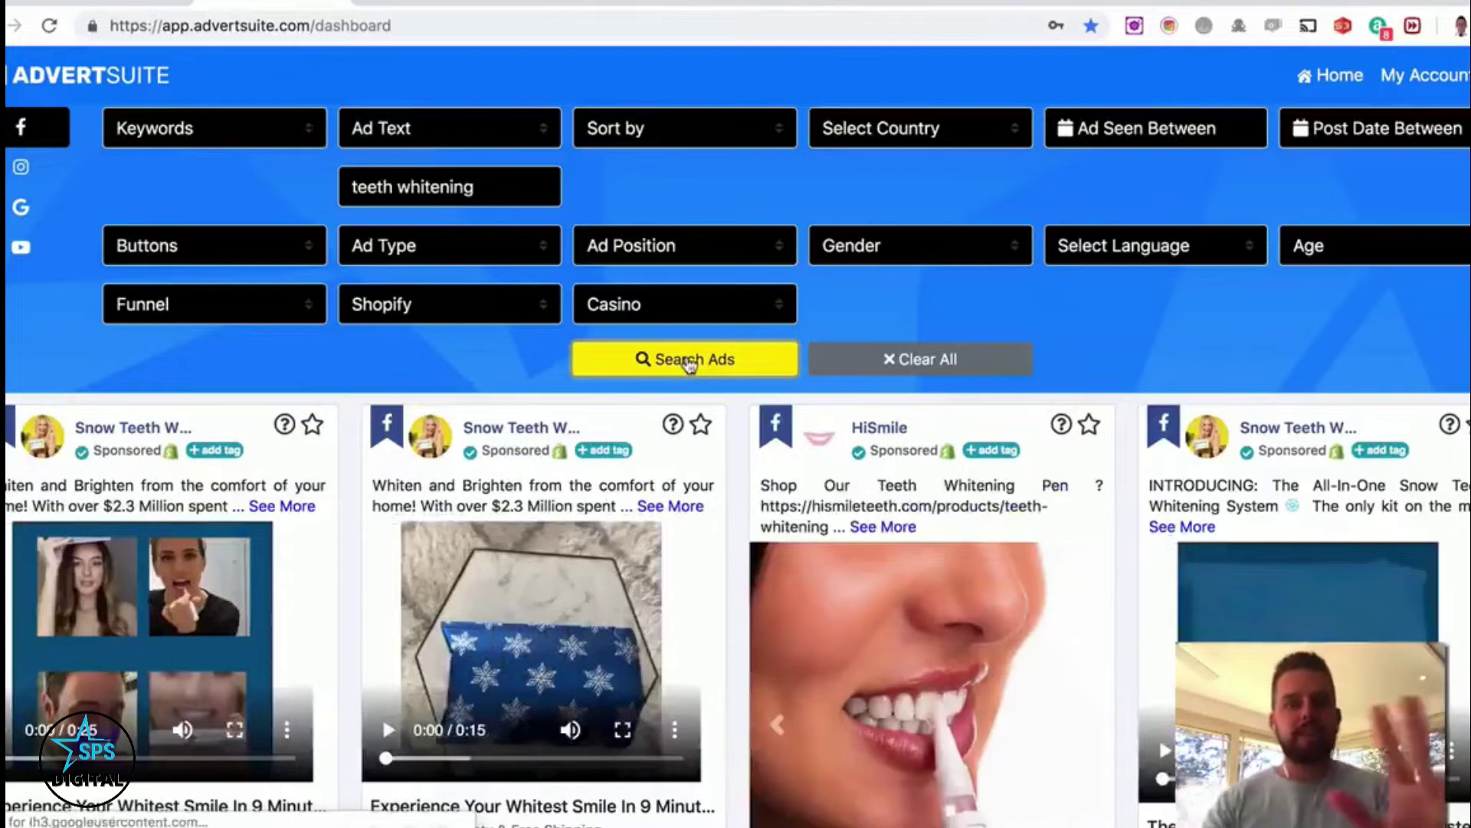
- Re-run the teeth whitening search sorted by likes and review the platform filter
{"action": "left_click", "coordinate": [748, 123]}
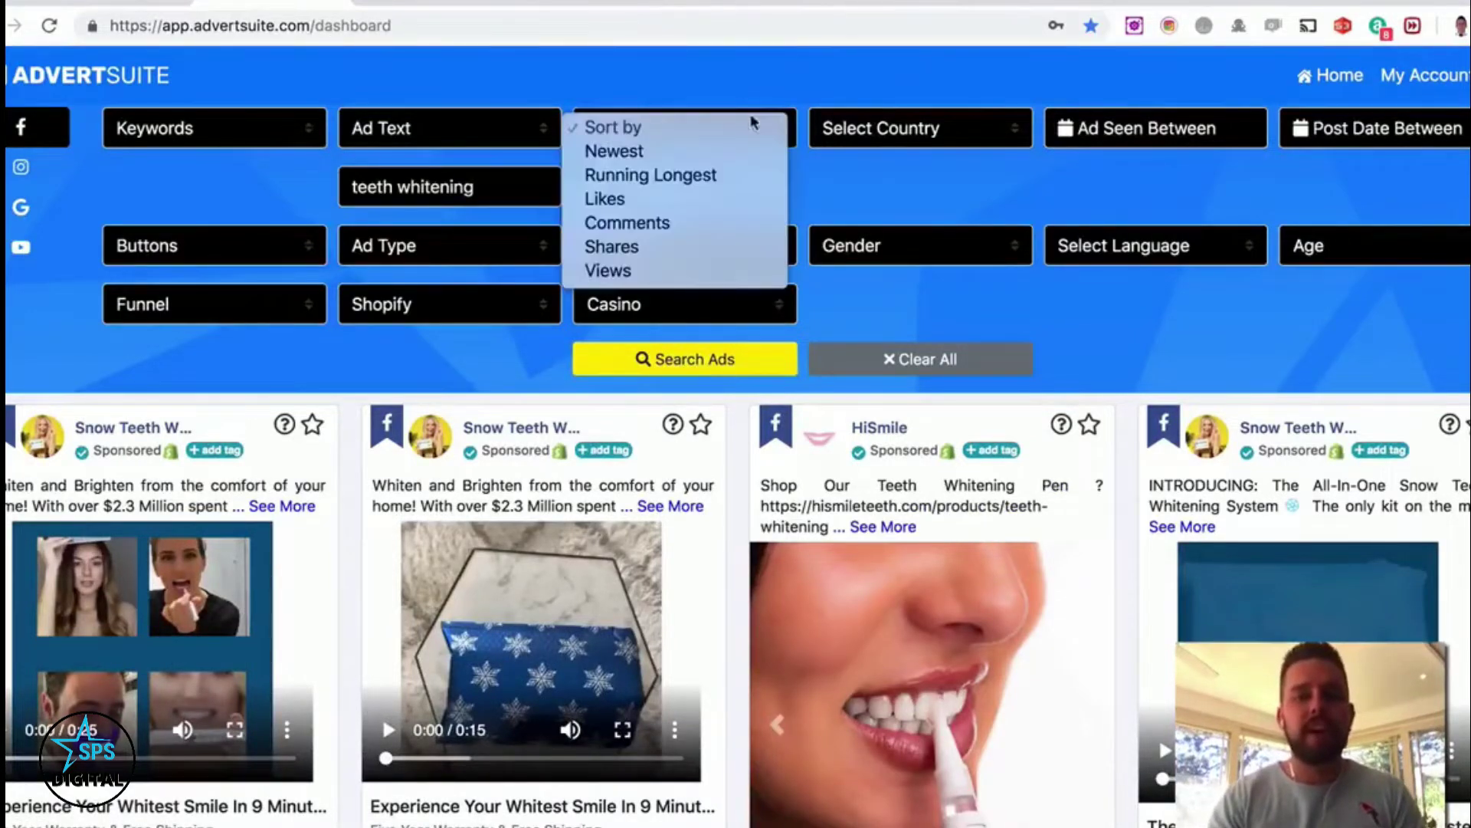
{"action": "left_click", "coordinate": [713, 201]}
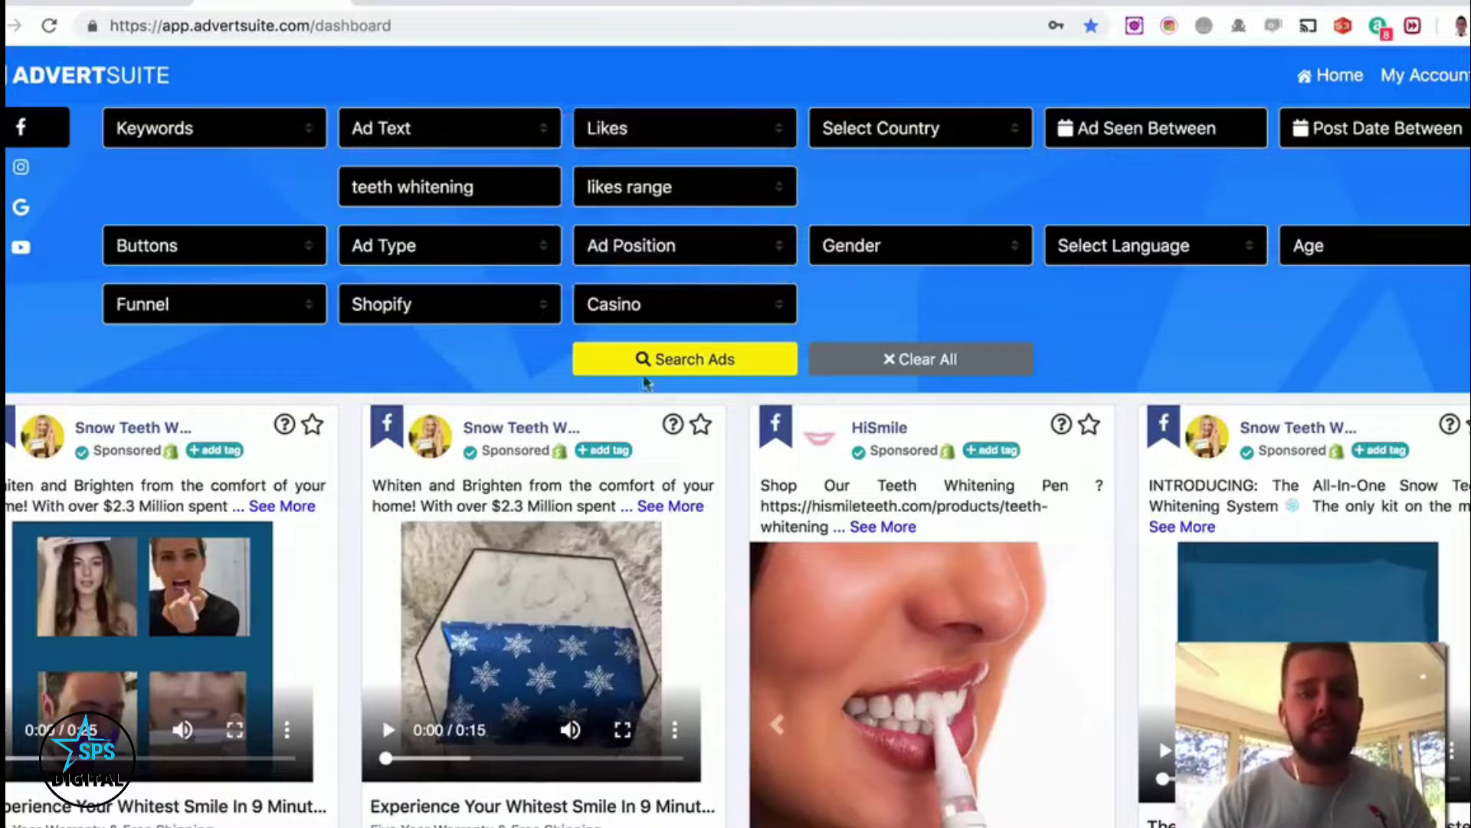
{"action": "left_click", "coordinate": [685, 367]}
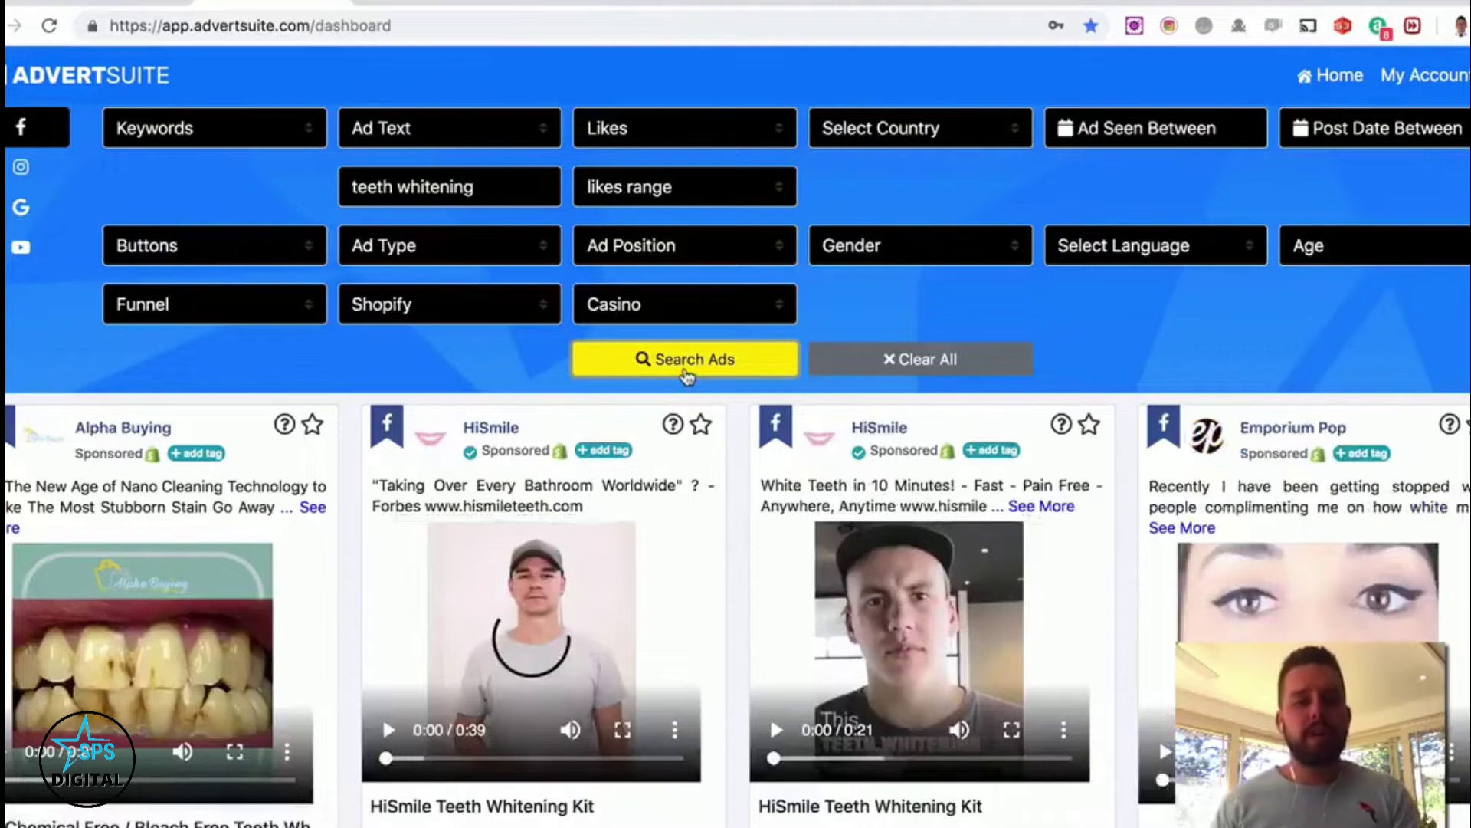
{"action": "scroll", "coordinate": [686, 371], "scroll_direction": "down", "scroll_amount": 3}
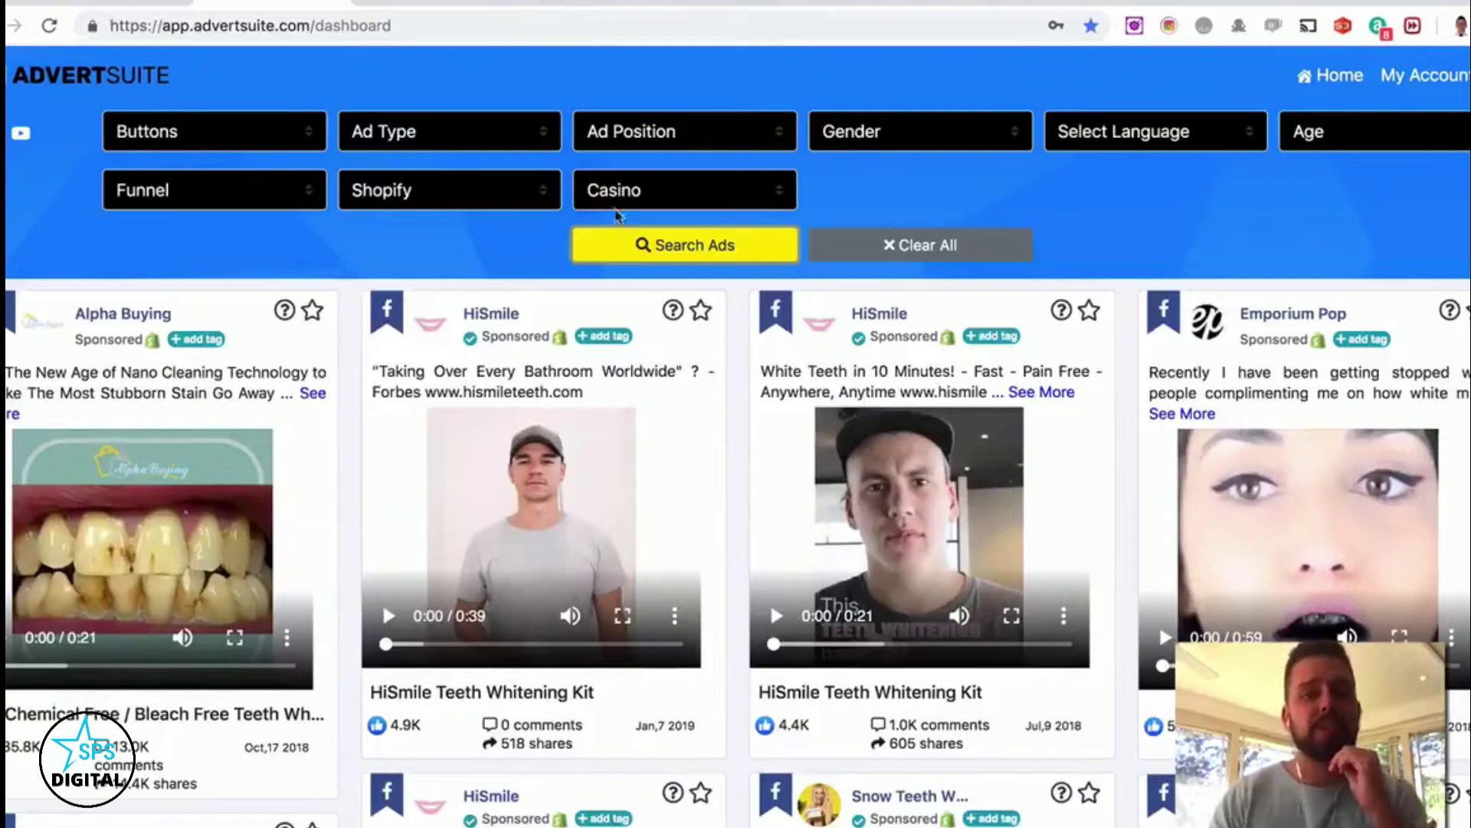
{"action": "left_click", "coordinate": [503, 193]}
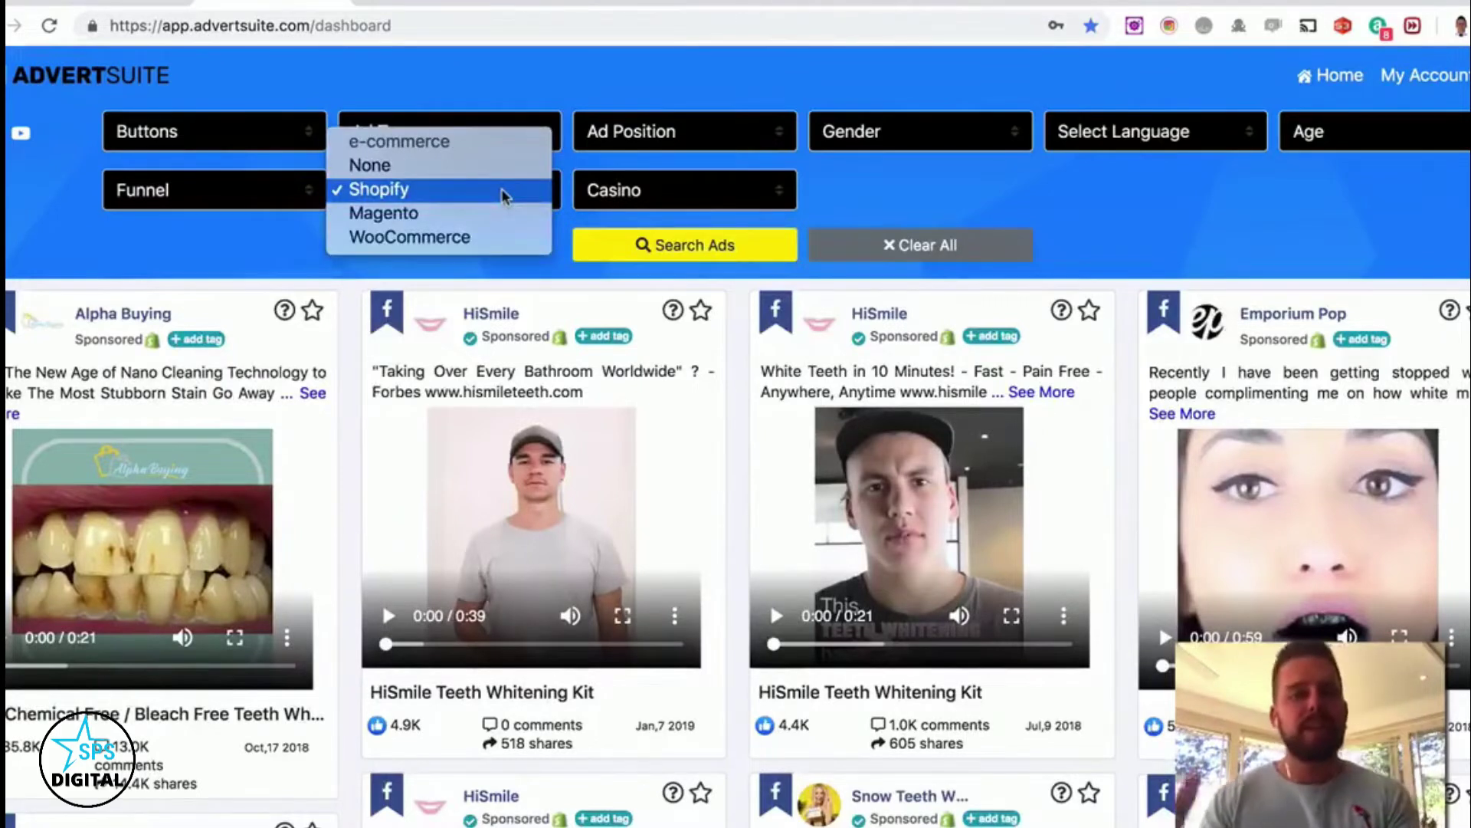
{"action": "left_click", "coordinate": [297, 249]}
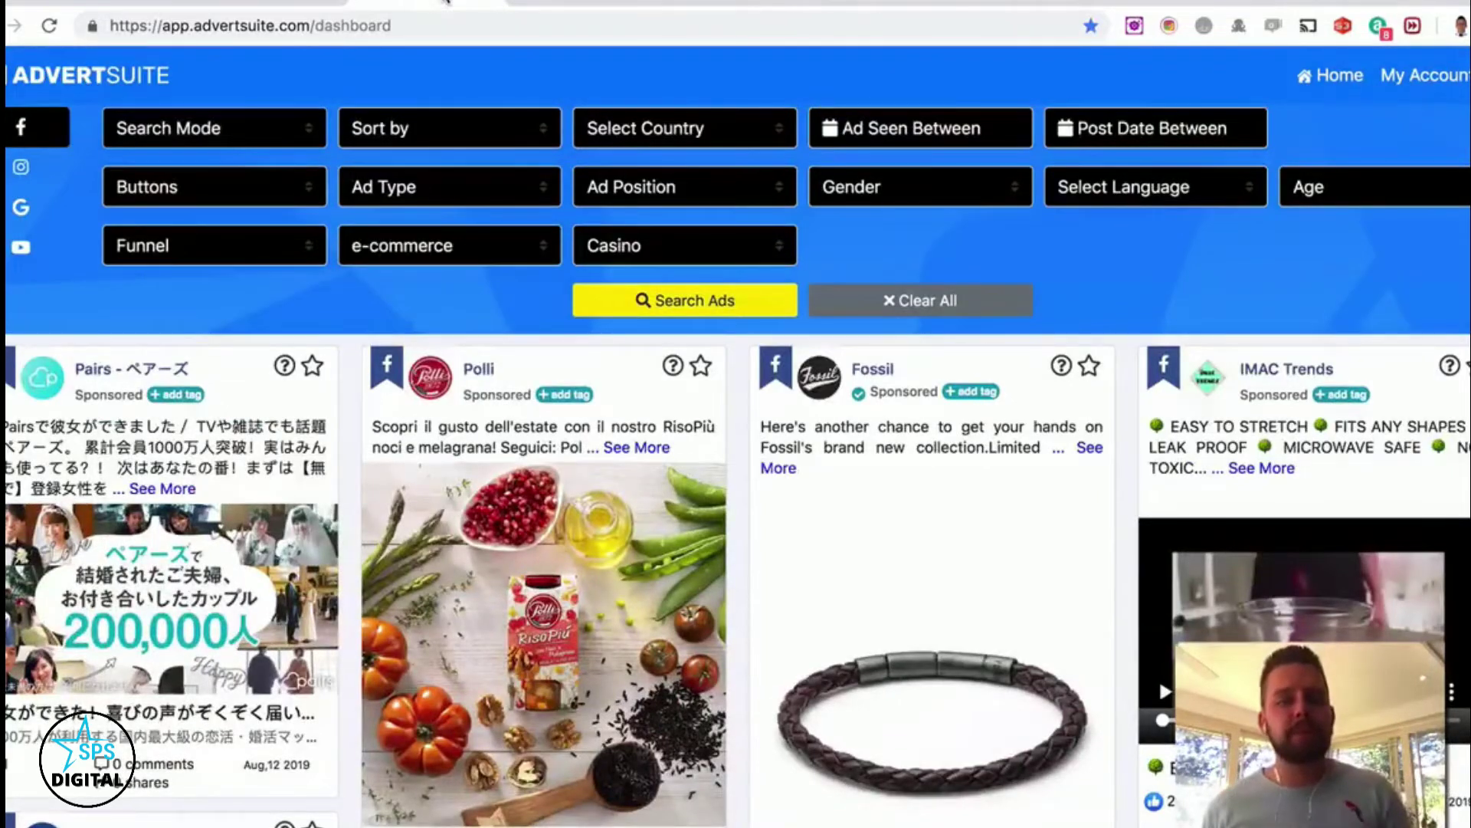
- Search ad text for 'nightclub', sorted by likes, with no e-commerce platform restriction
{"action": "left_click", "coordinate": [293, 136]}
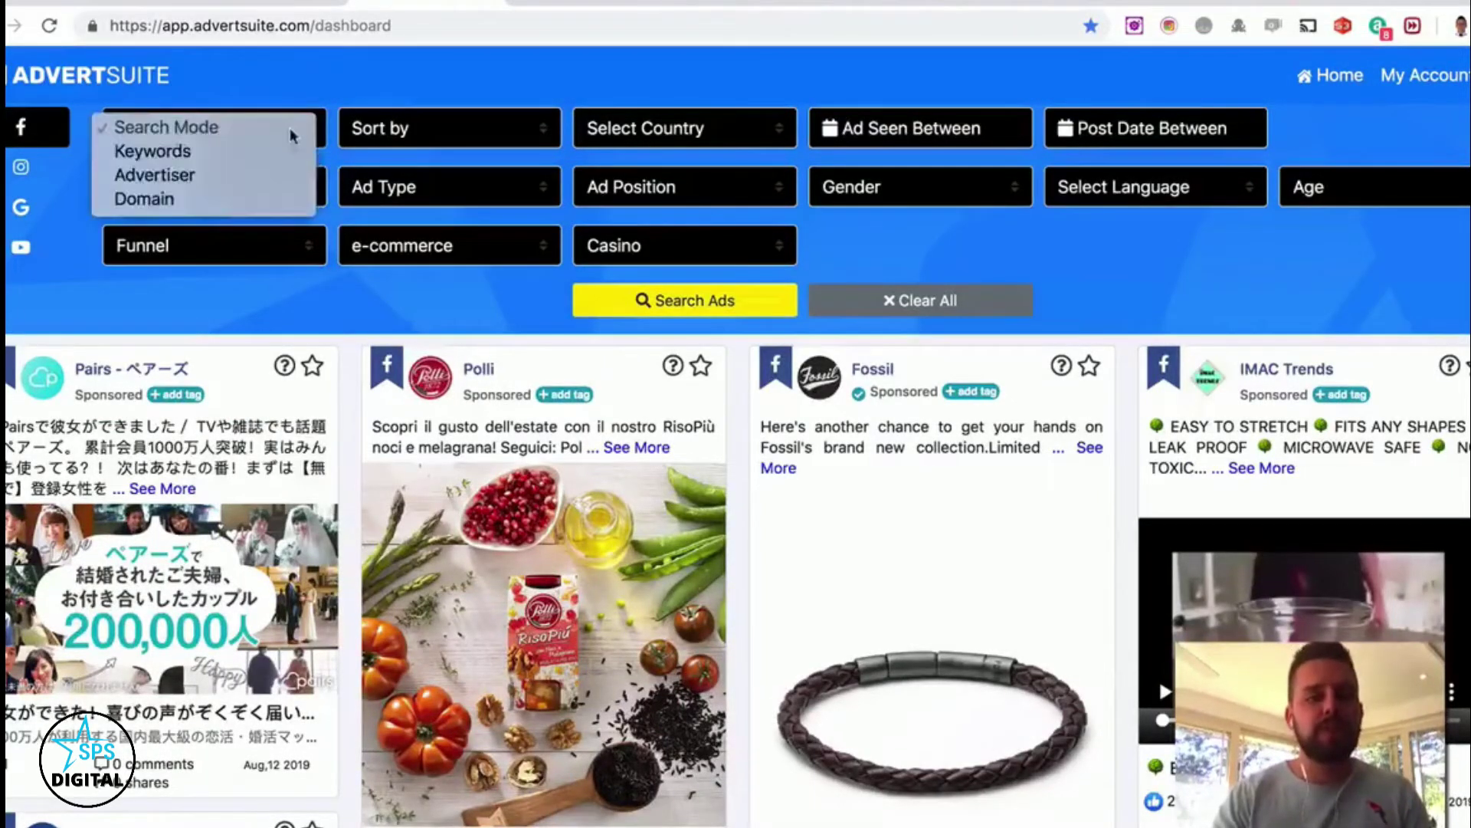
{"action": "left_click", "coordinate": [291, 154]}
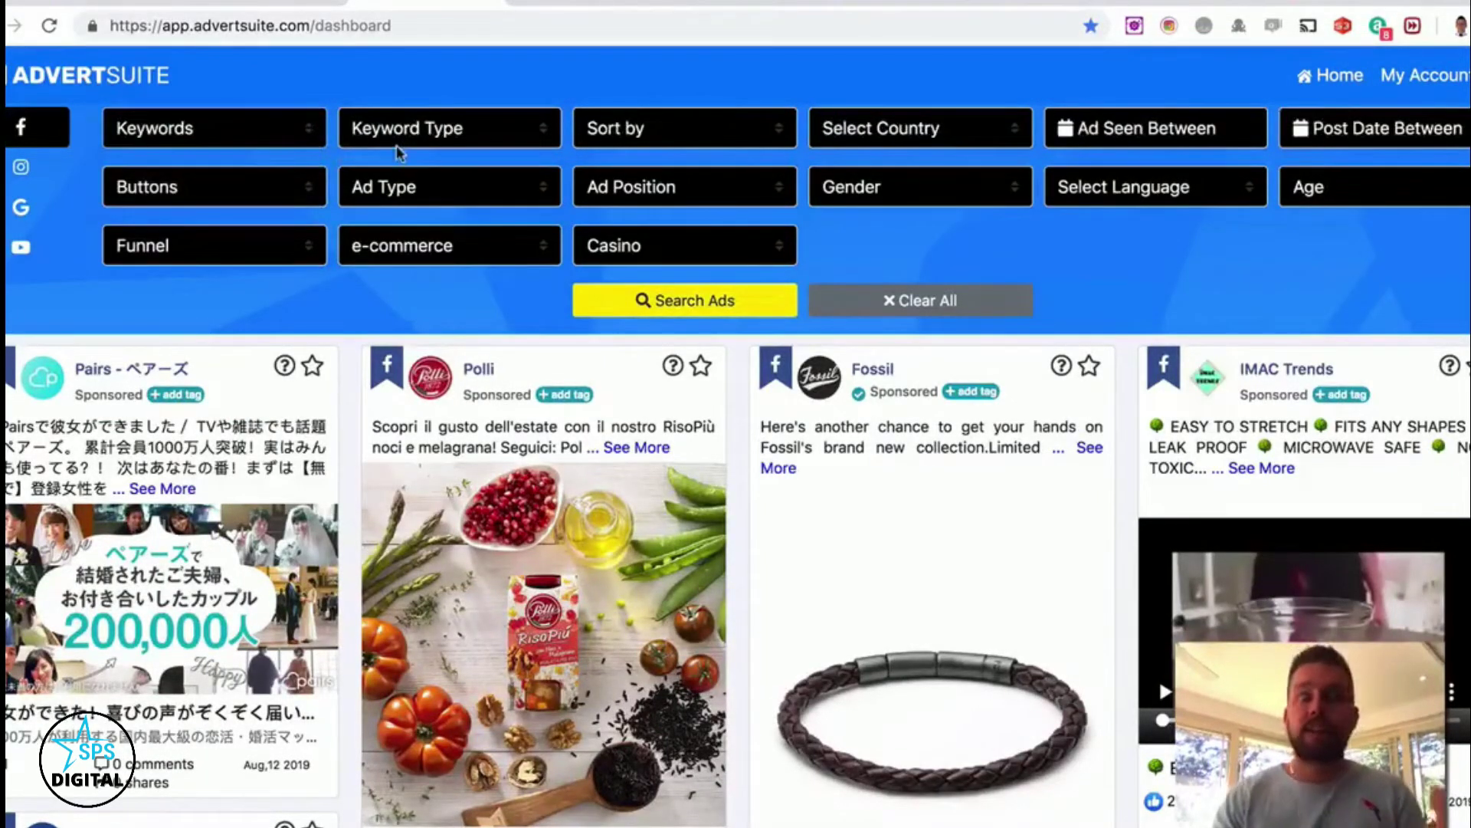
{"action": "left_click", "coordinate": [459, 138]}
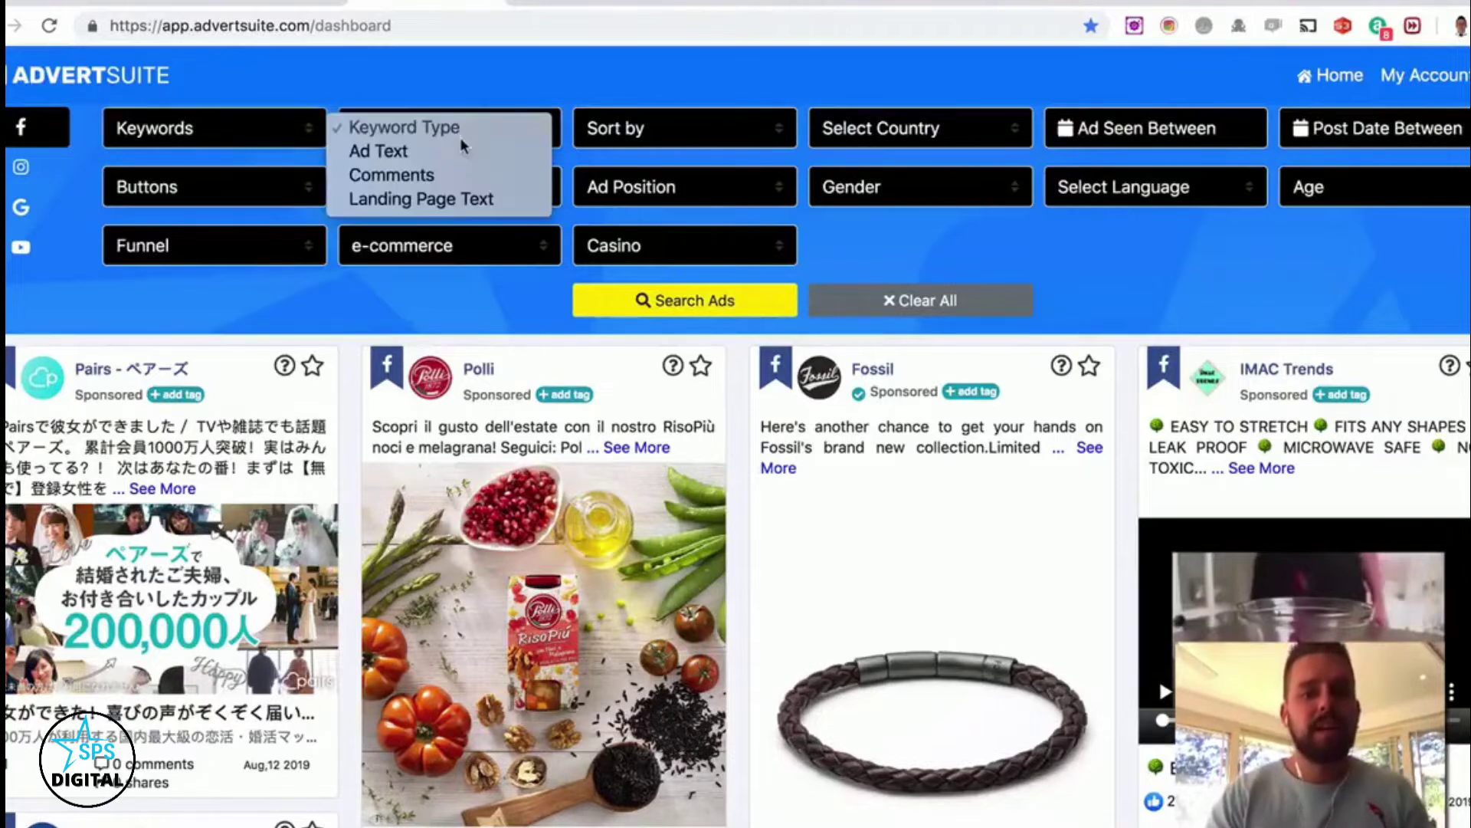
{"action": "left_click", "coordinate": [461, 150]}
{"action": "type", "text": "ni"}
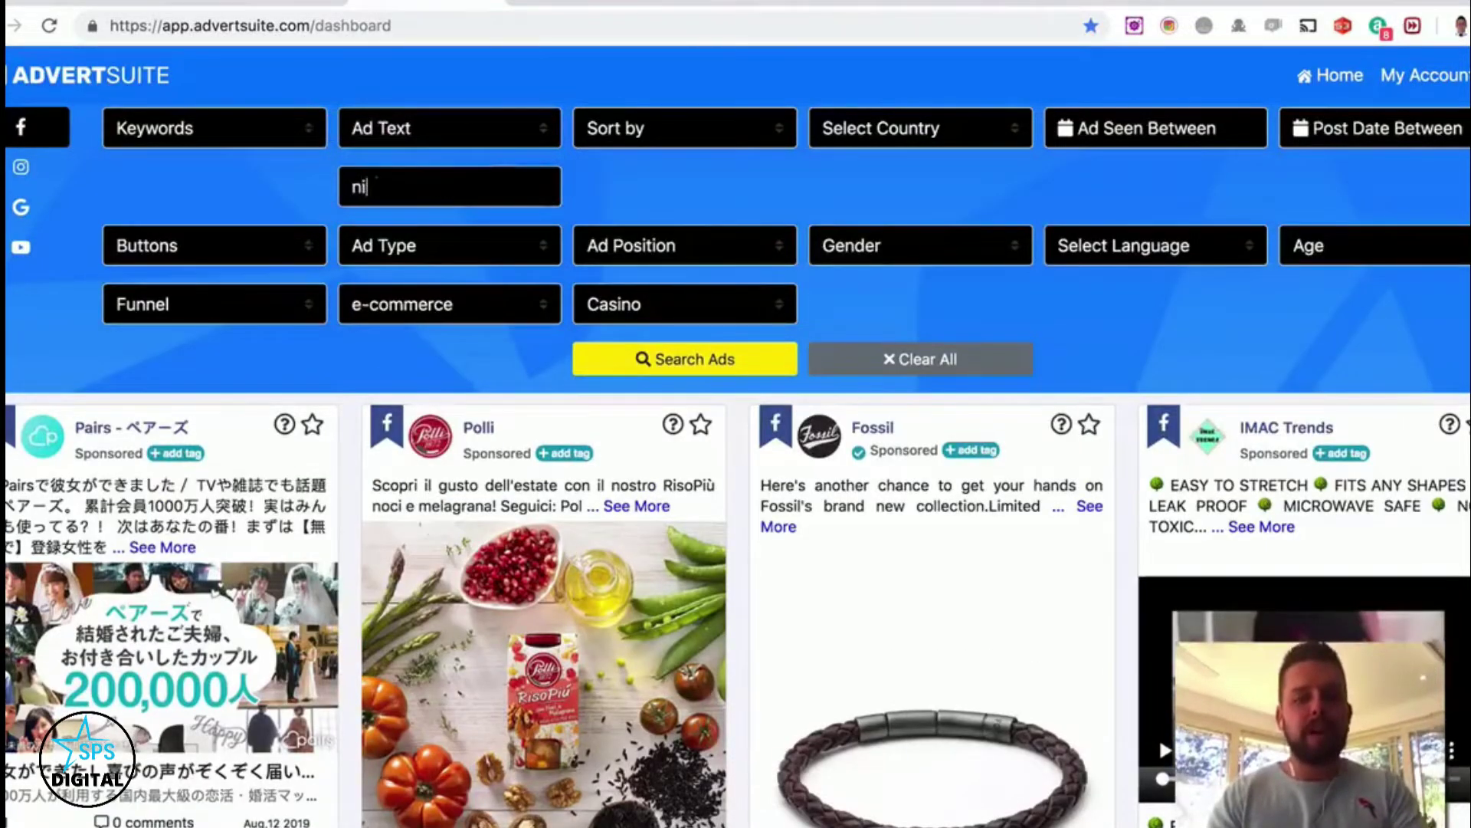
{"action": "type", "text": "ghtclub"}
{"action": "left_click", "coordinate": [774, 131]}
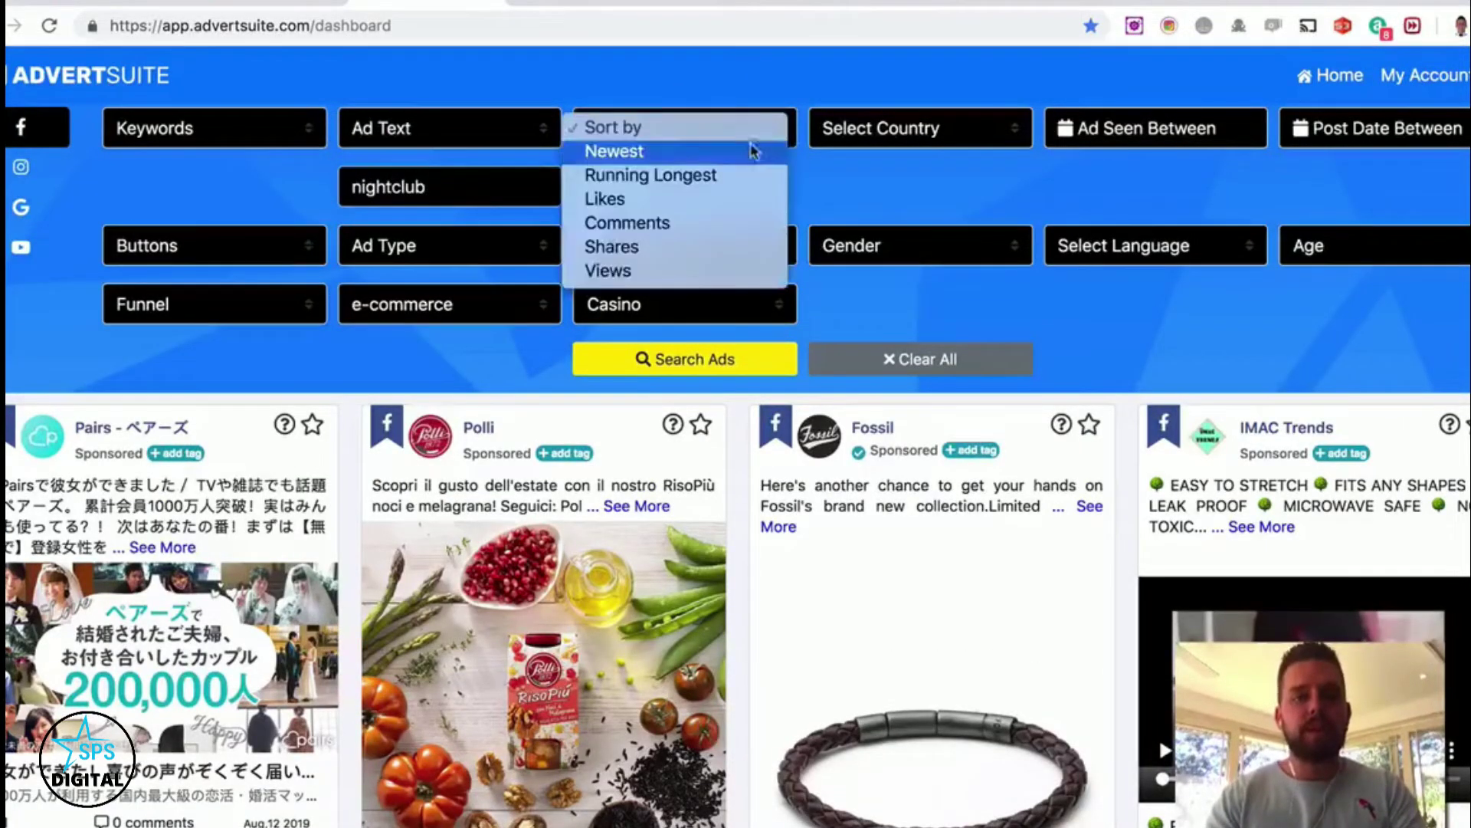
{"action": "left_click", "coordinate": [741, 197]}
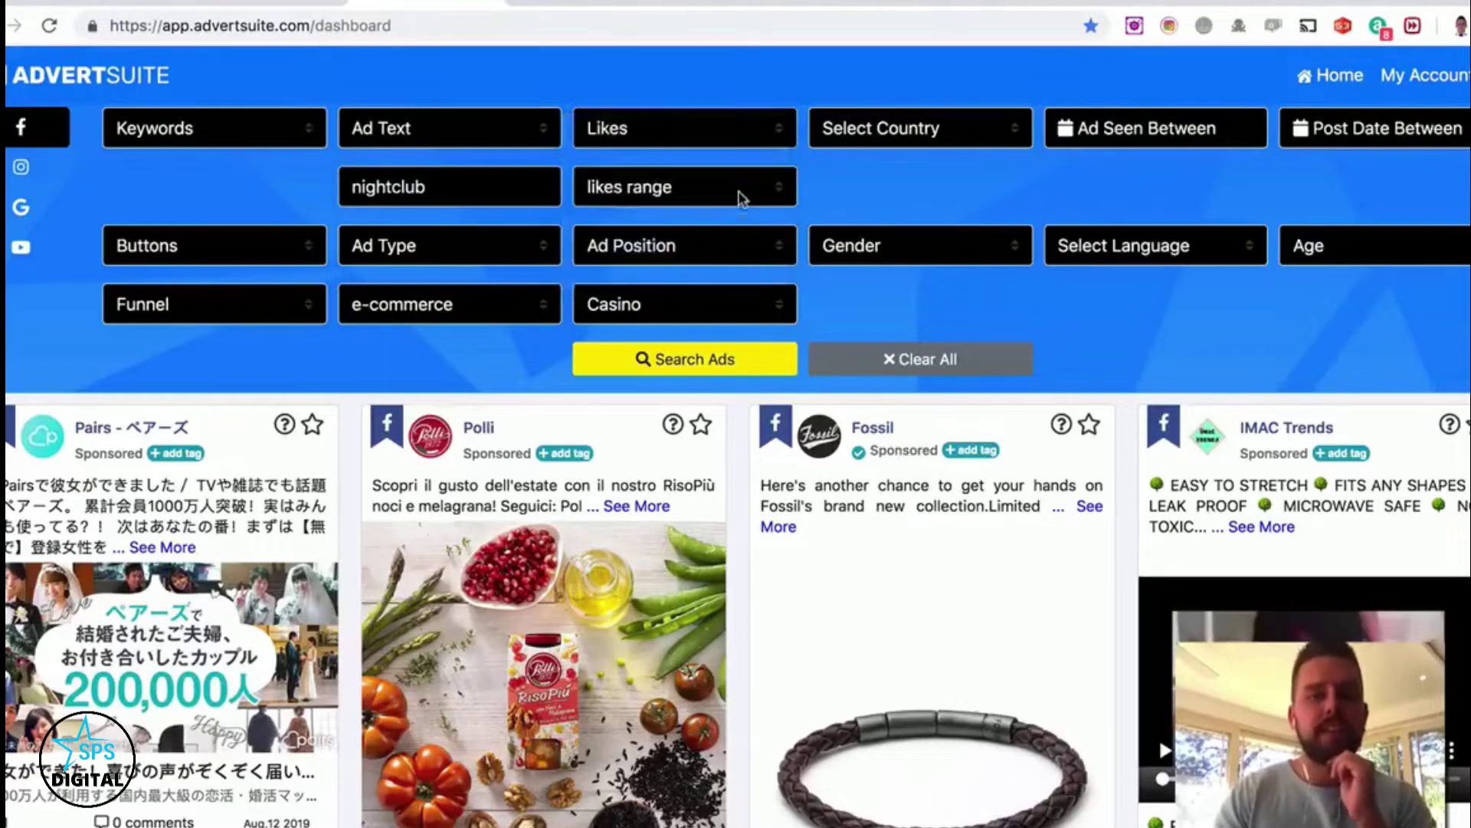
{"action": "left_click", "coordinate": [485, 320]}
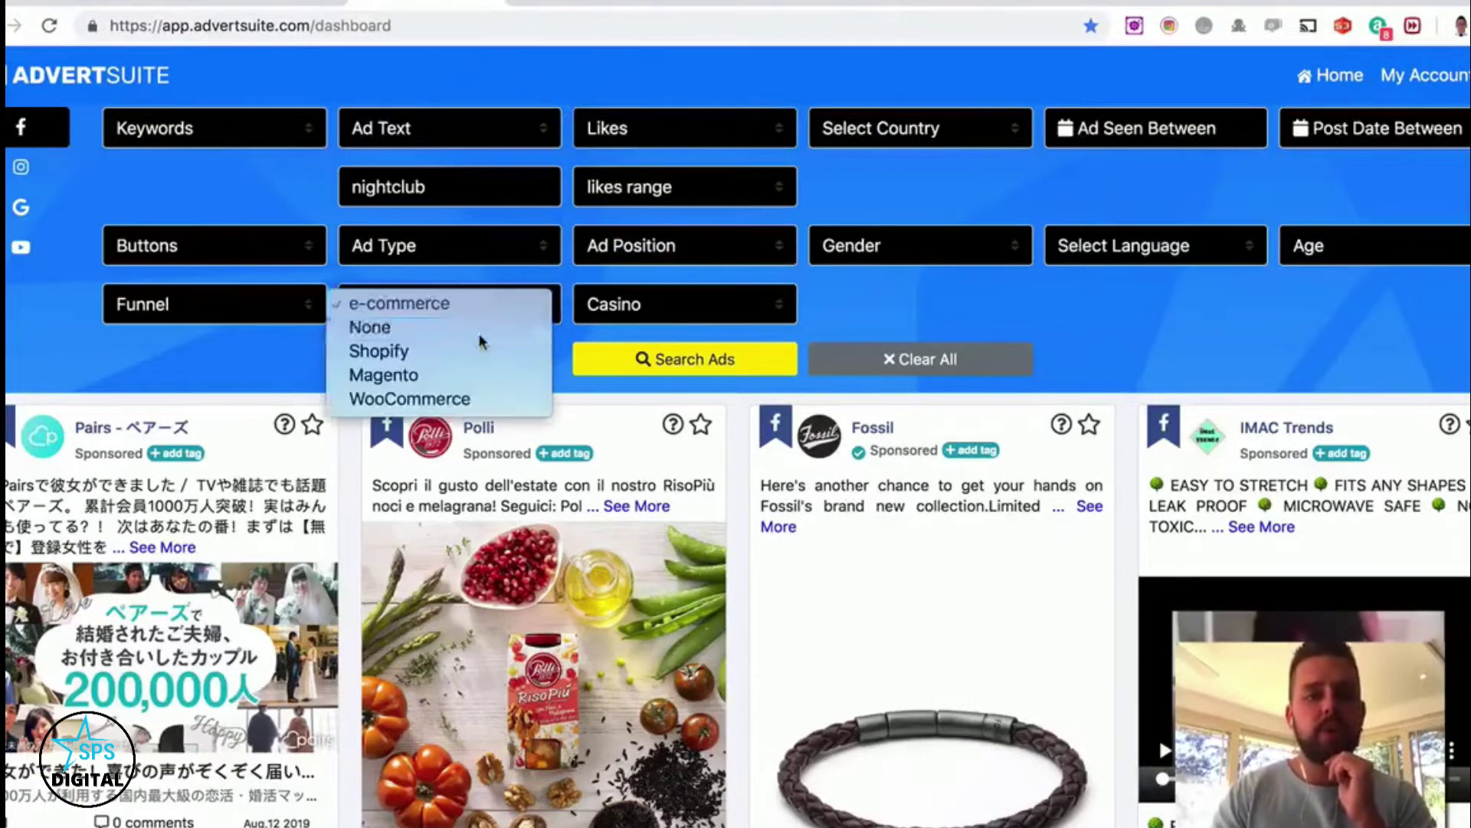
{"action": "left_click", "coordinate": [490, 326]}
{"action": "left_click", "coordinate": [694, 360]}
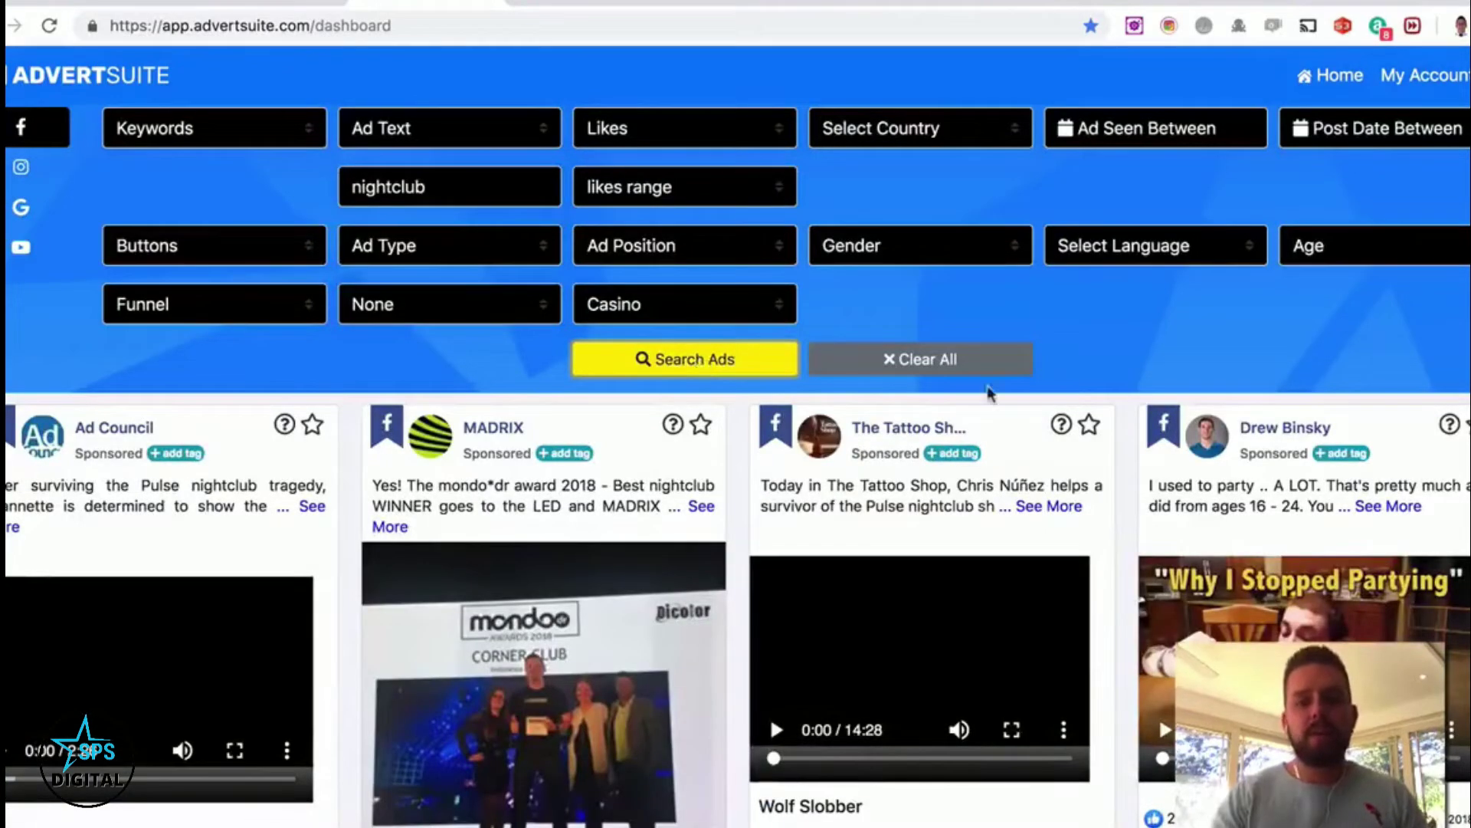
- Scroll down through the nightclub and party event ad results
{"action": "scroll", "coordinate": [989, 394], "scroll_direction": "down", "scroll_amount": 2}
{"action": "scroll", "coordinate": [989, 393], "scroll_direction": "down", "scroll_amount": 3}
{"action": "scroll", "coordinate": [989, 393], "scroll_direction": "down", "scroll_amount": 3}
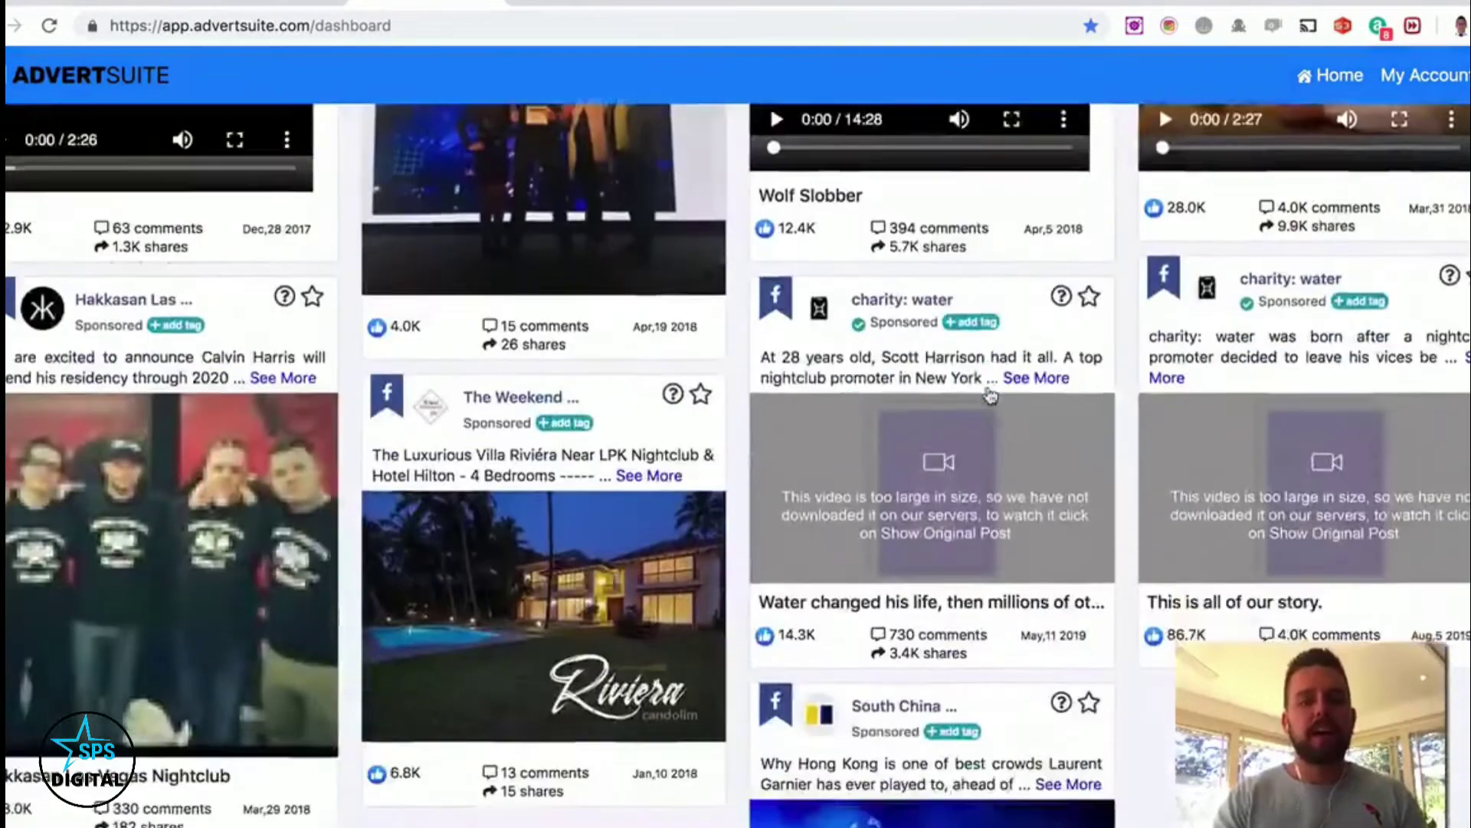
{"action": "scroll", "coordinate": [988, 393], "scroll_direction": "down", "scroll_amount": 2}
{"action": "scroll", "coordinate": [988, 393], "scroll_direction": "down", "scroll_amount": 2}
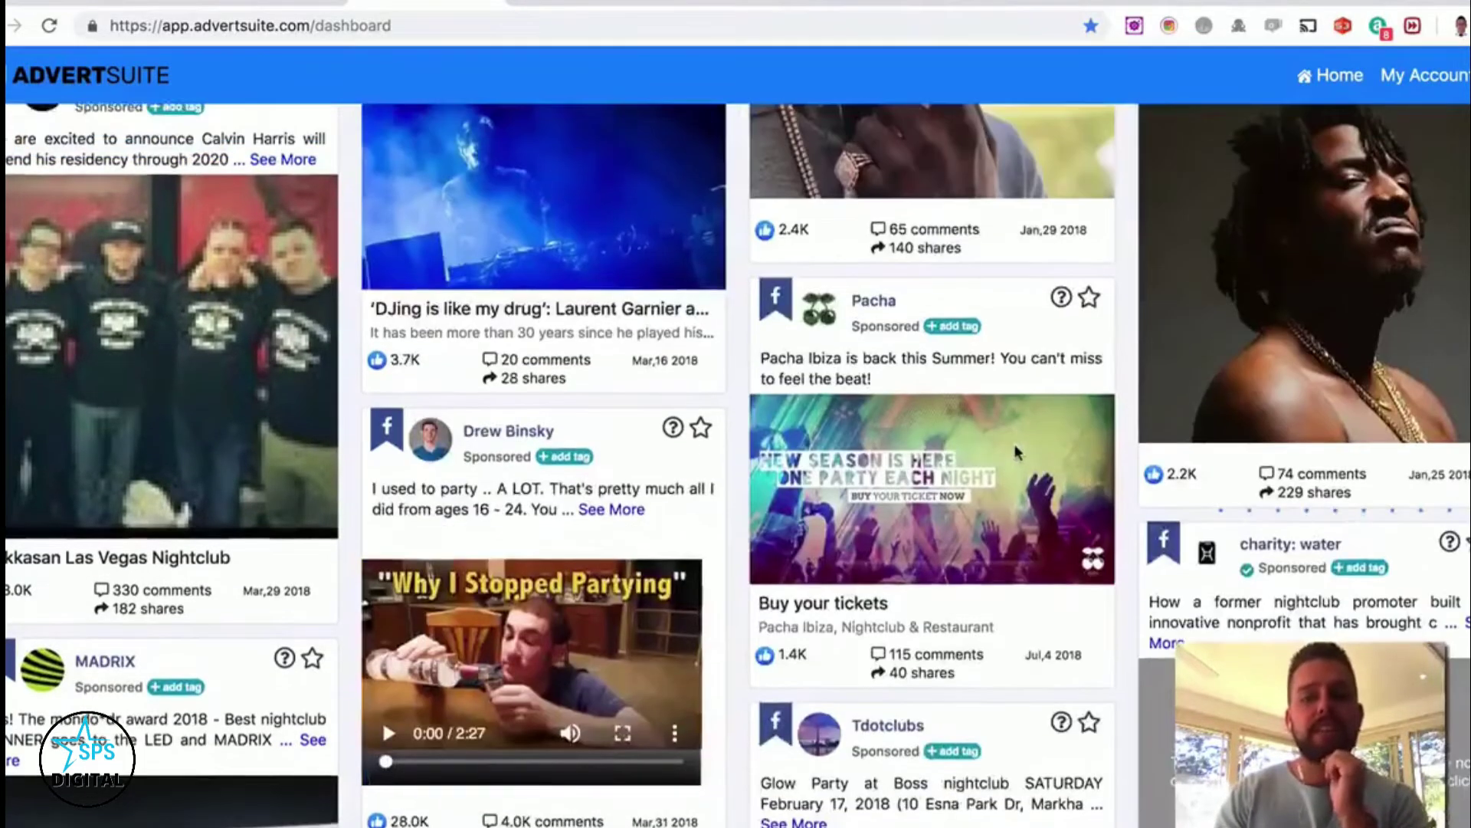
{"action": "scroll", "coordinate": [1014, 447], "scroll_direction": "down", "scroll_amount": 3}
{"action": "scroll", "coordinate": [1014, 447], "scroll_direction": "down", "scroll_amount": 1}
{"action": "scroll", "coordinate": [1015, 447], "scroll_direction": "down", "scroll_amount": 1}
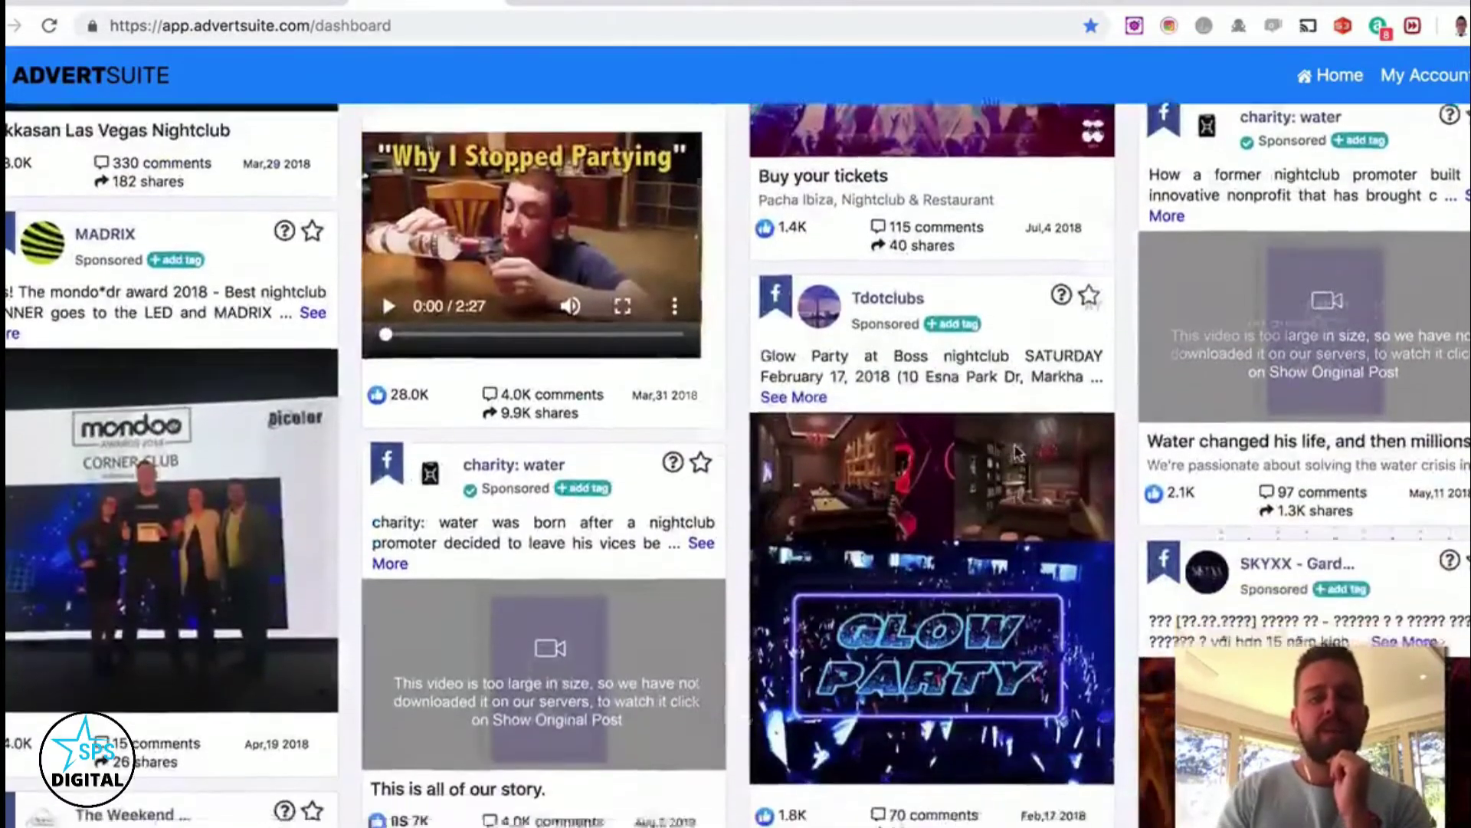
{"action": "scroll", "coordinate": [1015, 447], "scroll_direction": "down", "scroll_amount": 1}
{"action": "scroll", "coordinate": [1016, 452], "scroll_direction": "down", "scroll_amount": 3}
{"action": "scroll", "coordinate": [1170, 437], "scroll_direction": "down", "scroll_amount": 2}
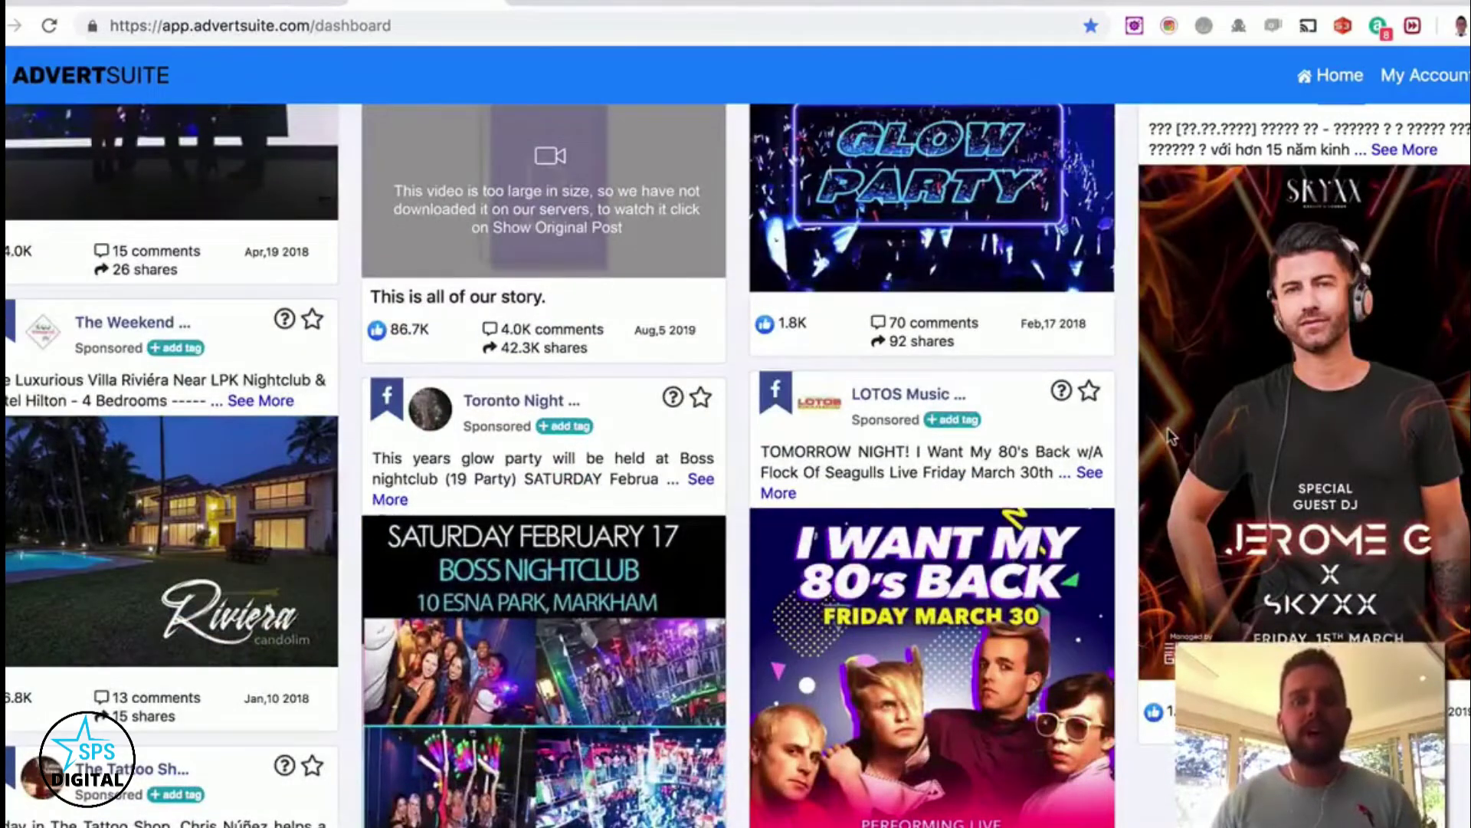
{"action": "scroll", "coordinate": [1170, 437], "scroll_direction": "down", "scroll_amount": 2}
{"action": "scroll", "coordinate": [1170, 437], "scroll_direction": "down", "scroll_amount": 2}
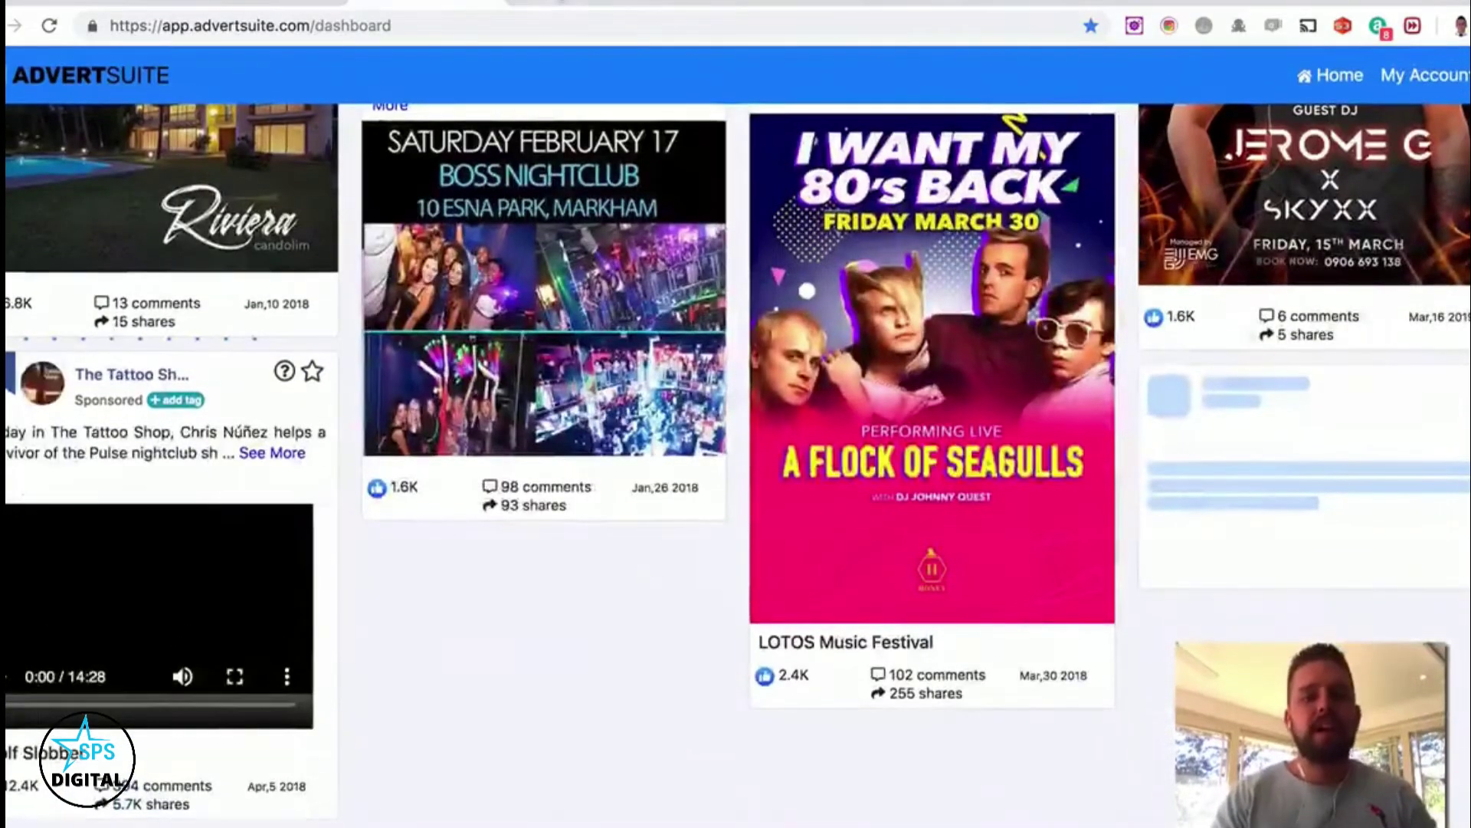
{"action": "scroll", "coordinate": [945, 479], "scroll_direction": "down", "scroll_amount": 4}
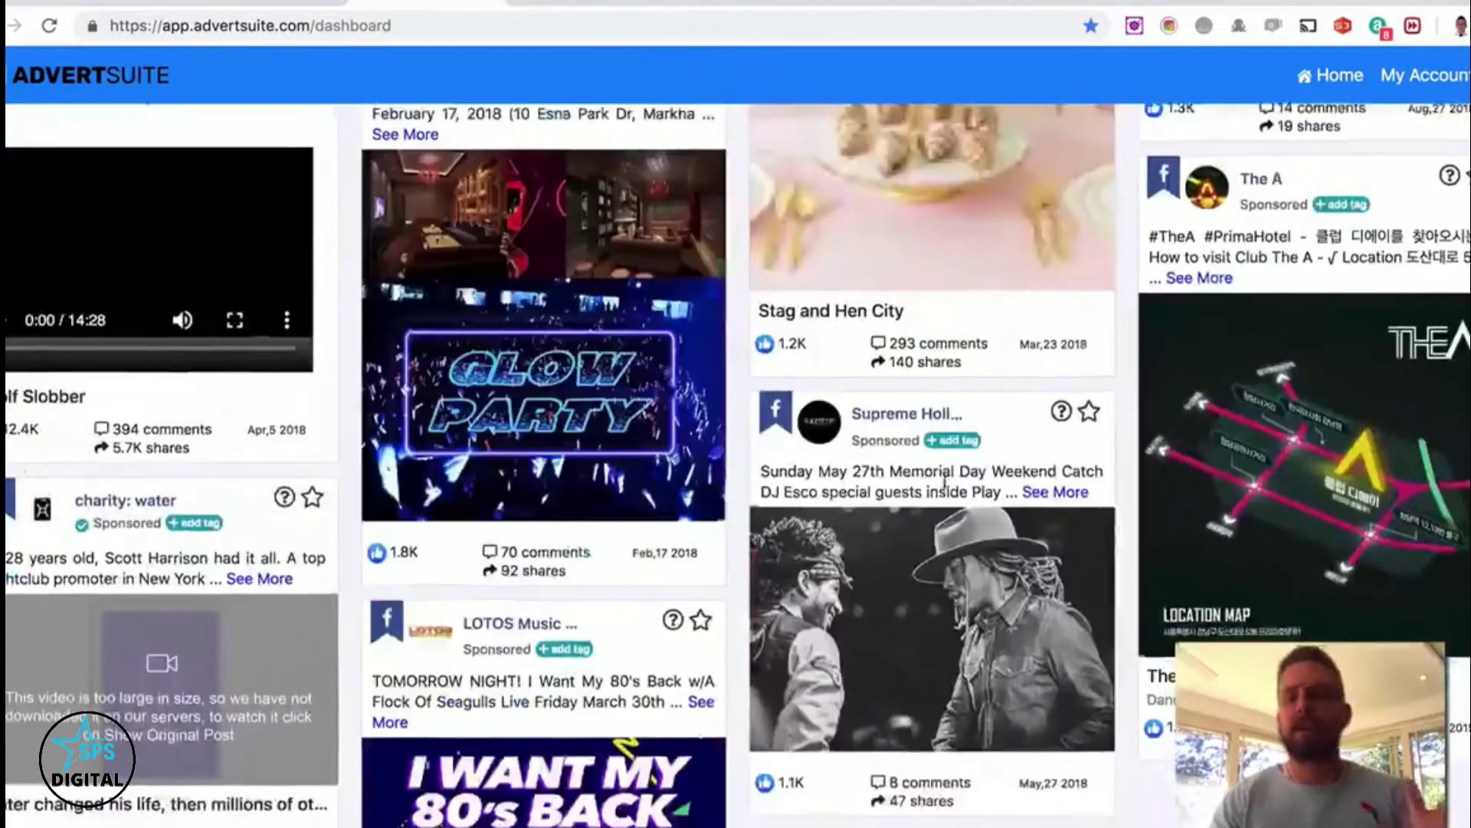
{"action": "scroll", "coordinate": [944, 479], "scroll_direction": "down", "scroll_amount": 2}
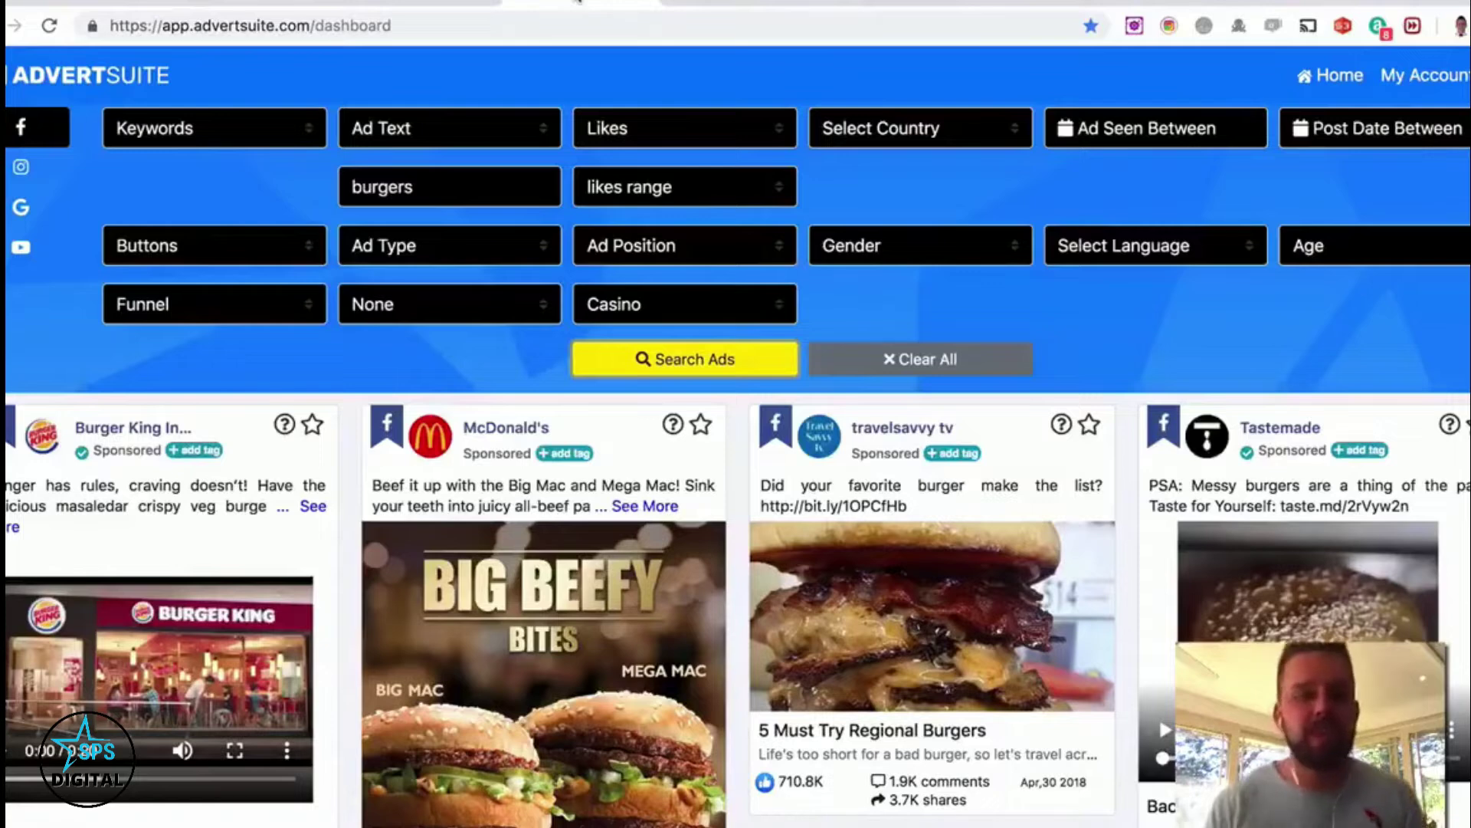
- Scroll up and down through the burger ad results from Burger King and others
{"action": "scroll", "coordinate": [714, 315], "scroll_direction": "down", "scroll_amount": 4}
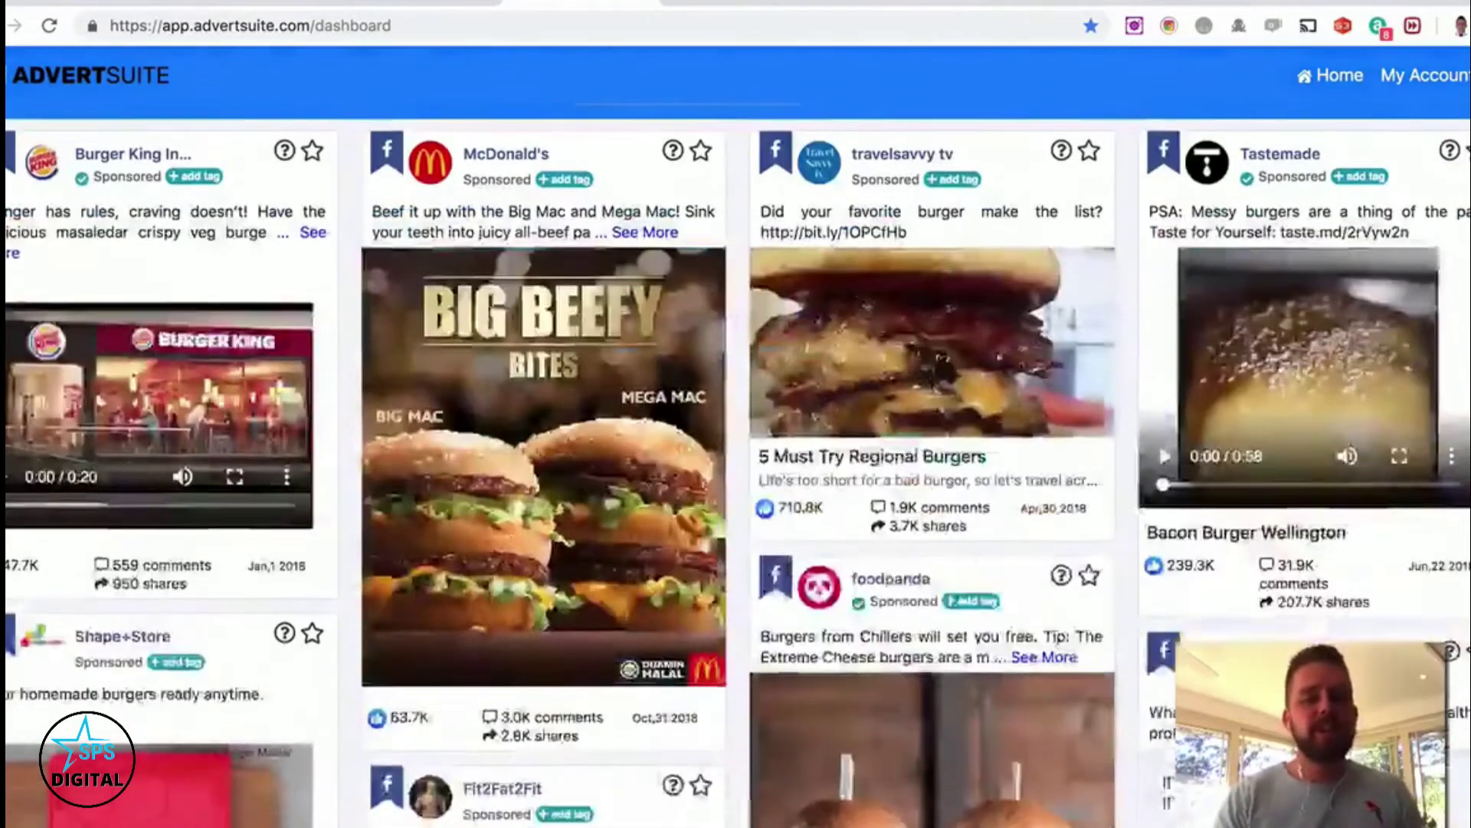
{"action": "scroll", "coordinate": [714, 315], "scroll_direction": "down", "scroll_amount": 4}
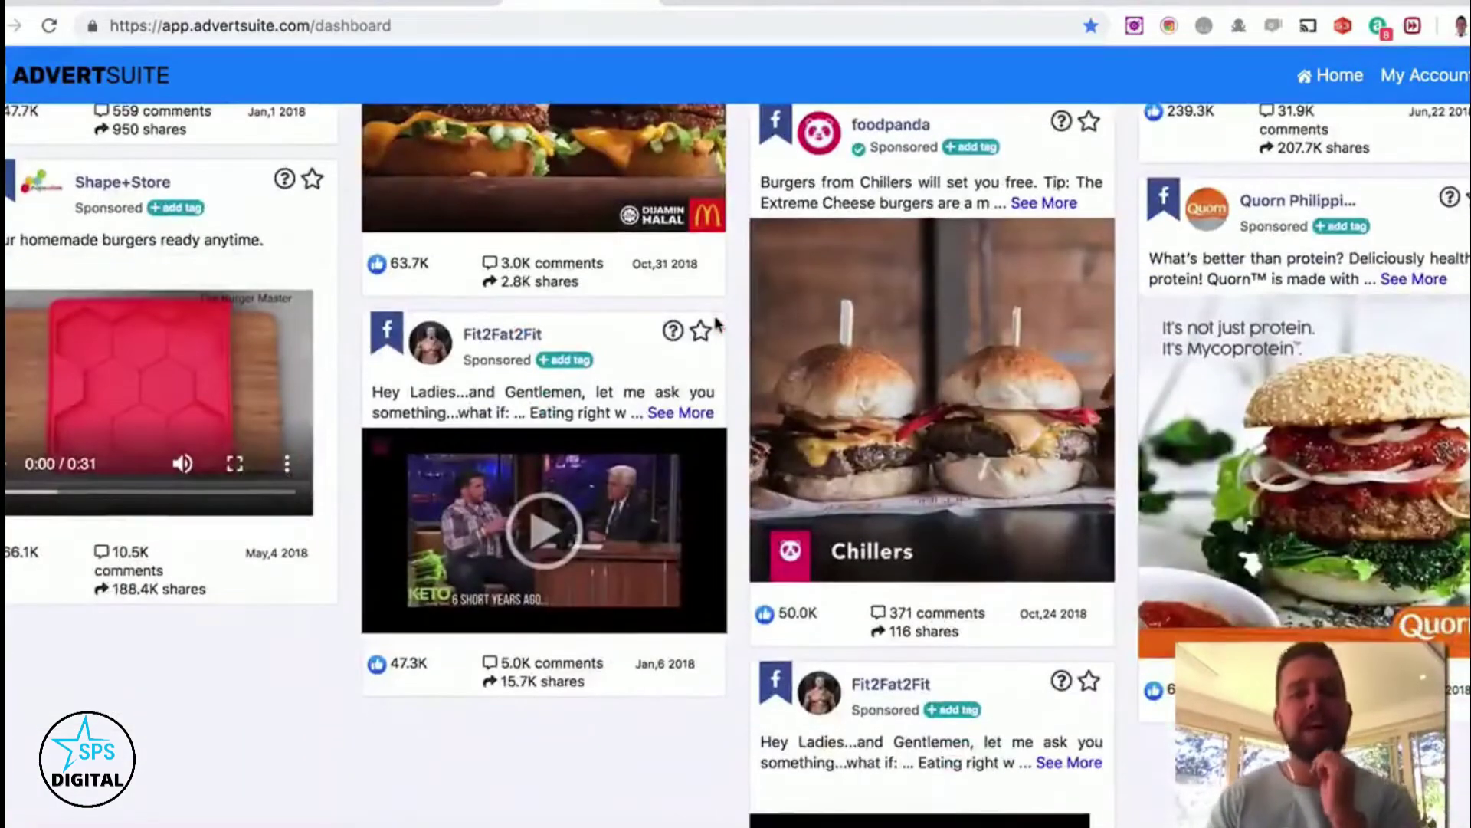
{"action": "scroll", "coordinate": [714, 315], "scroll_direction": "up", "scroll_amount": 5}
{"action": "scroll", "coordinate": [717, 322], "scroll_direction": "up", "scroll_amount": 3}
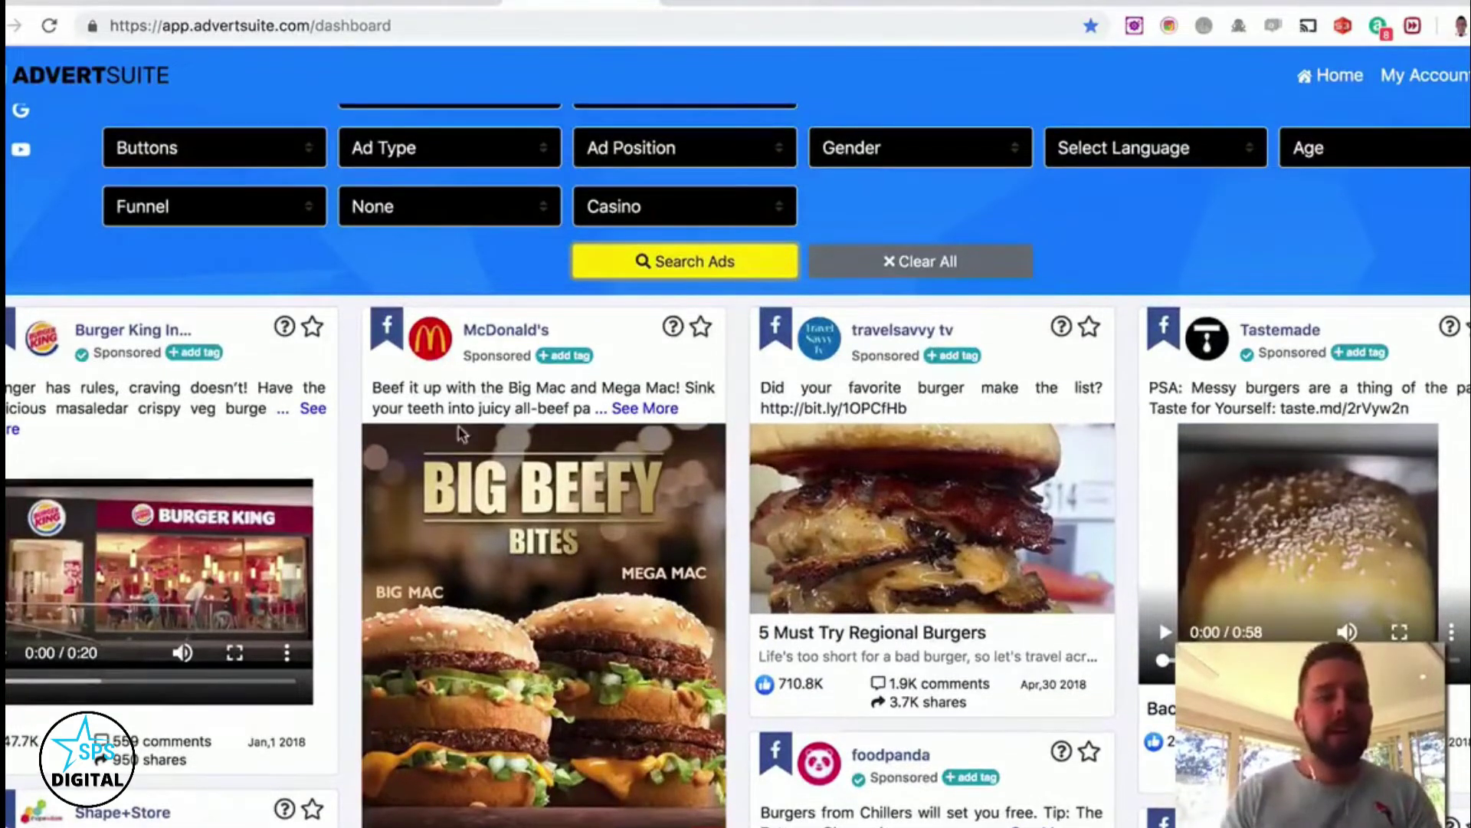
{"action": "scroll", "coordinate": [311, 416], "scroll_direction": "down", "scroll_amount": 1}
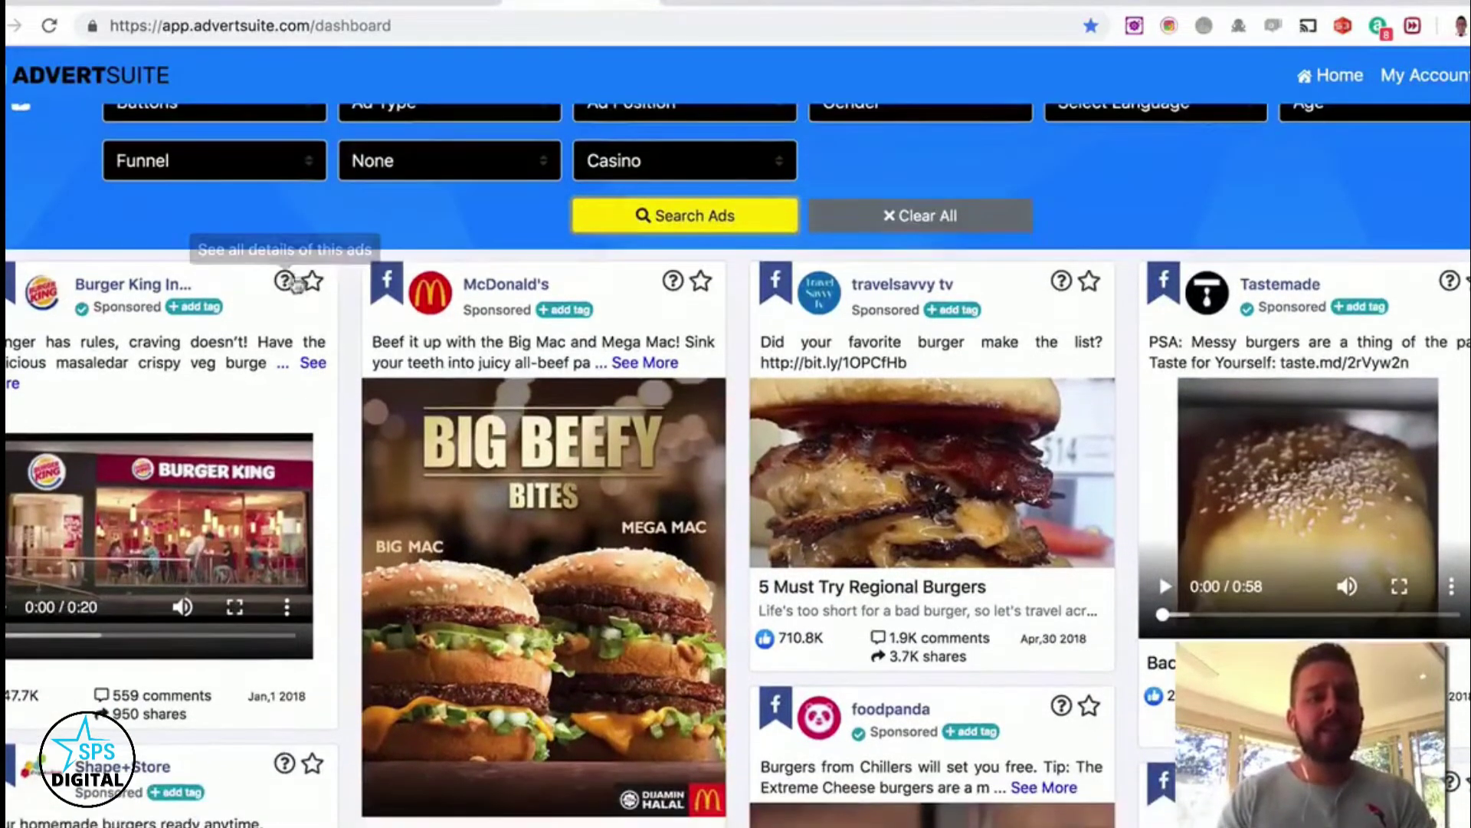
- Open the Burger King India ad's details page from its ad card
{"action": "right_click", "coordinate": [284, 280]}
{"action": "left_click", "coordinate": [268, 286]}
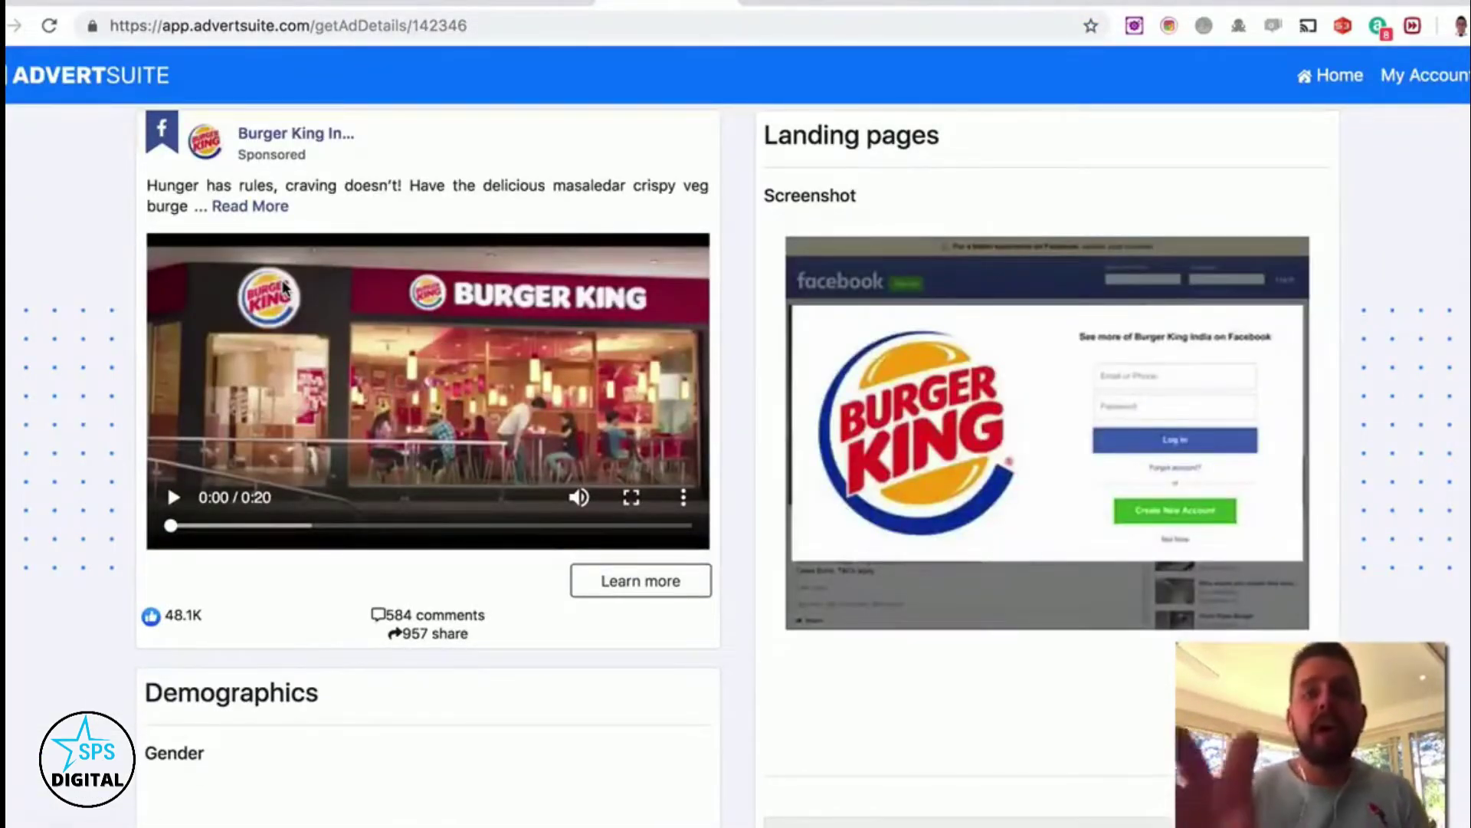
- Visit the ad's bit.ly landing page and browse the Mumbai store locator results
{"action": "left_click", "coordinate": [1006, 414]}
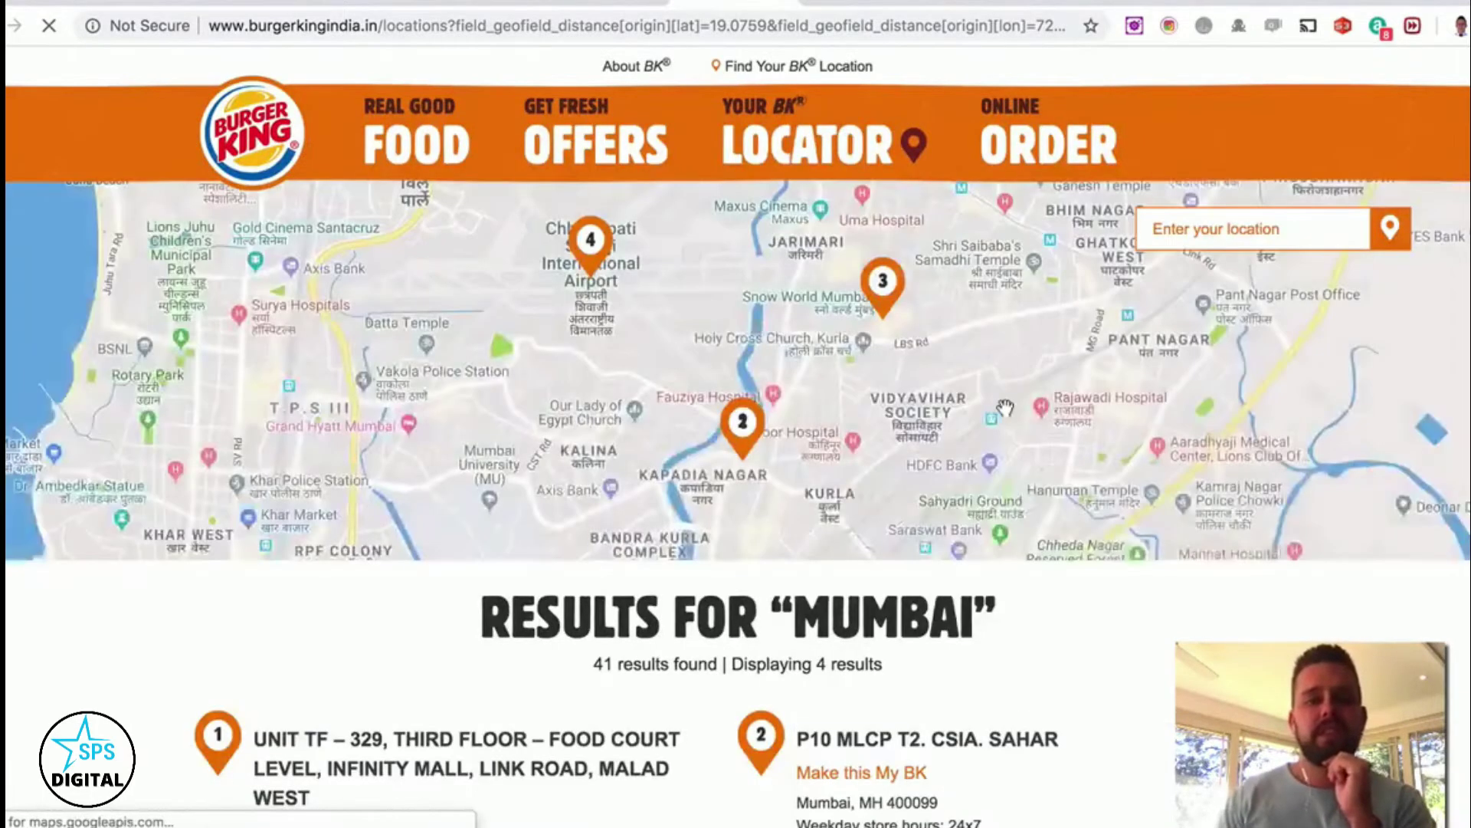
{"action": "scroll", "coordinate": [1004, 405], "scroll_direction": "down", "scroll_amount": 1}
{"action": "scroll", "coordinate": [1003, 404], "scroll_direction": "down", "scroll_amount": 3}
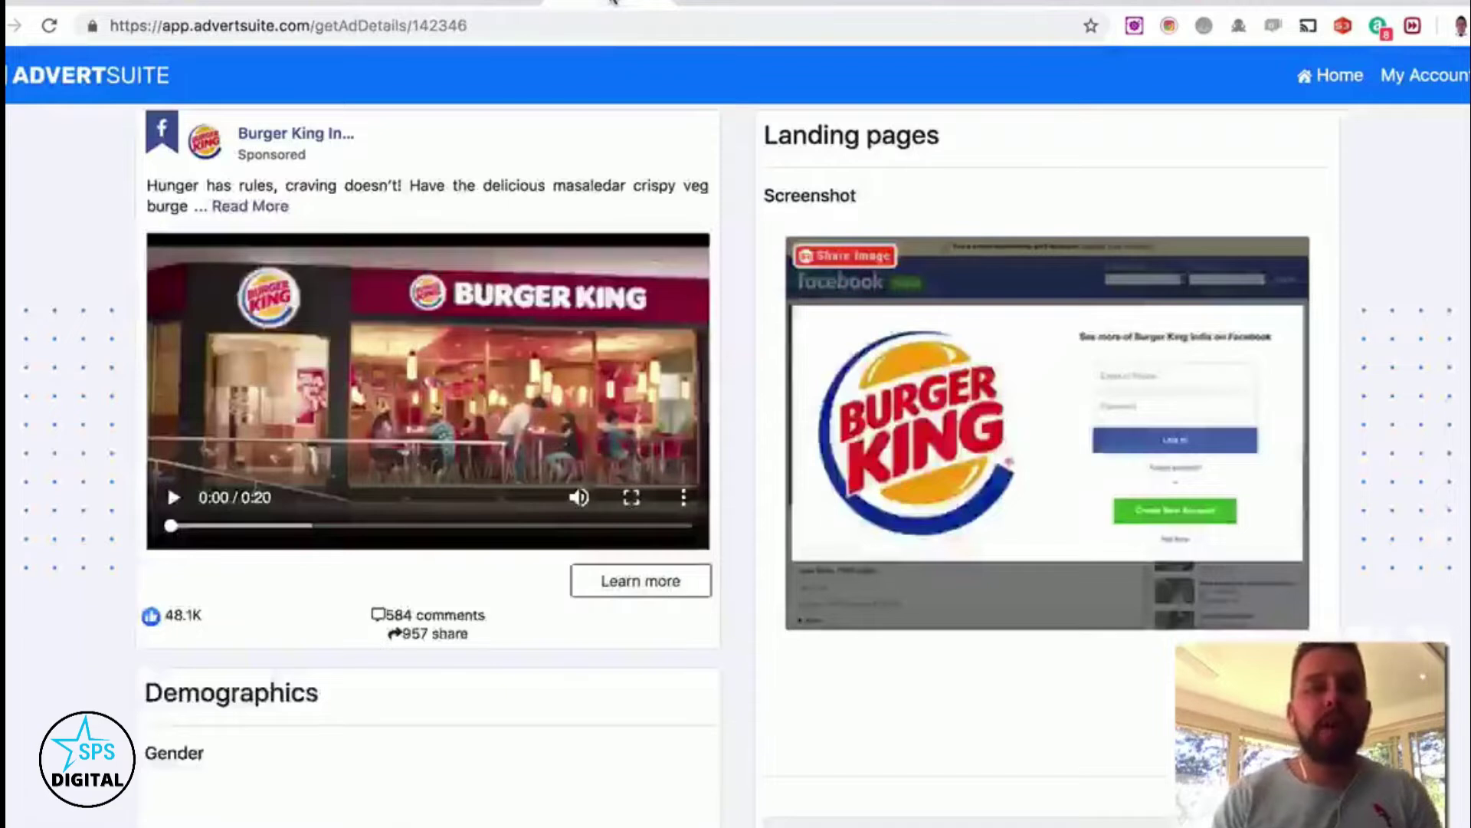
- Return to the Burger King ad details and scroll through its gender, country and age demographics
{"action": "left_click", "coordinate": [613, 3]}
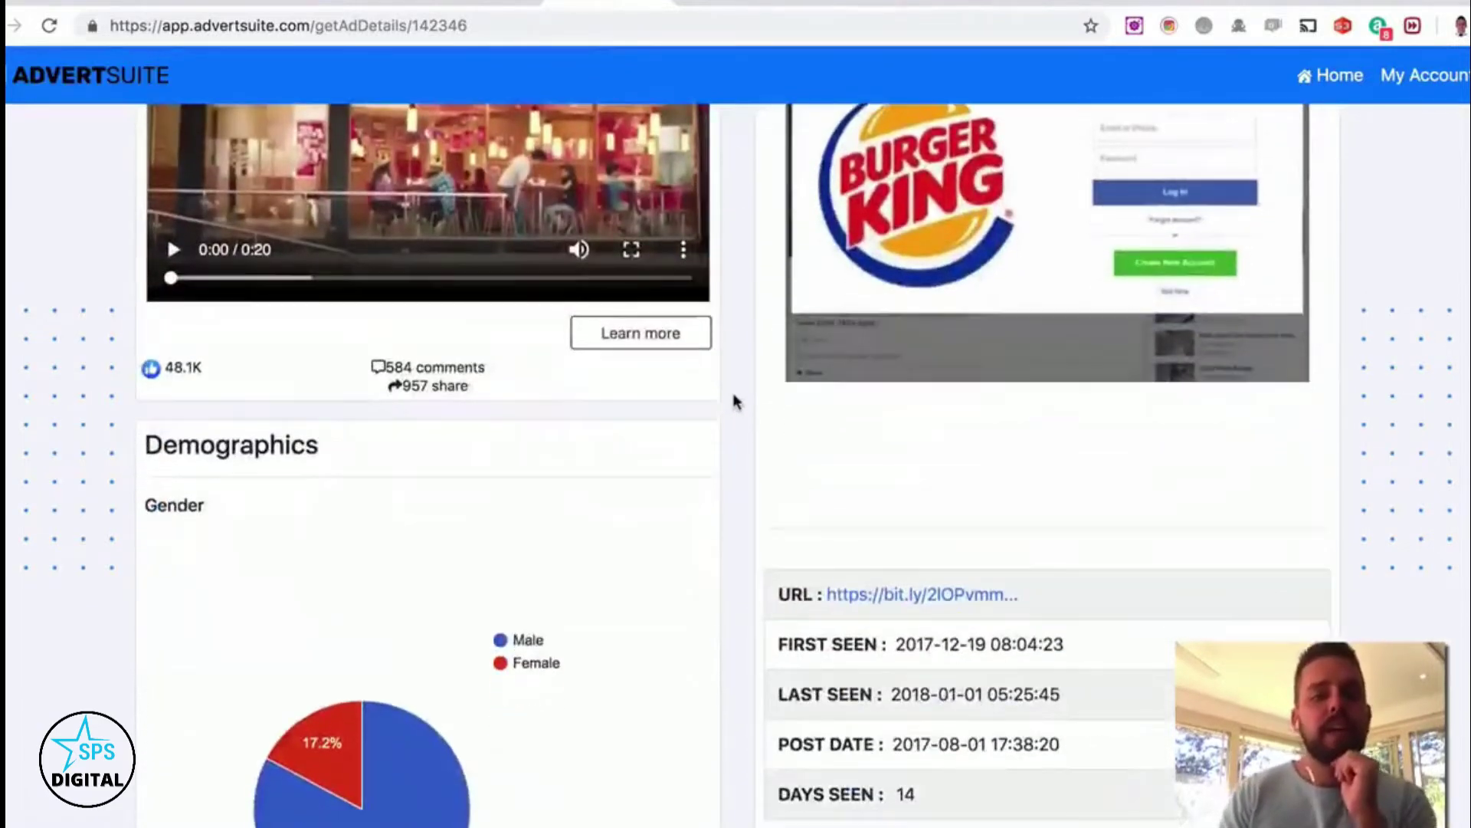
{"action": "scroll", "coordinate": [733, 401], "scroll_direction": "down", "scroll_amount": 3}
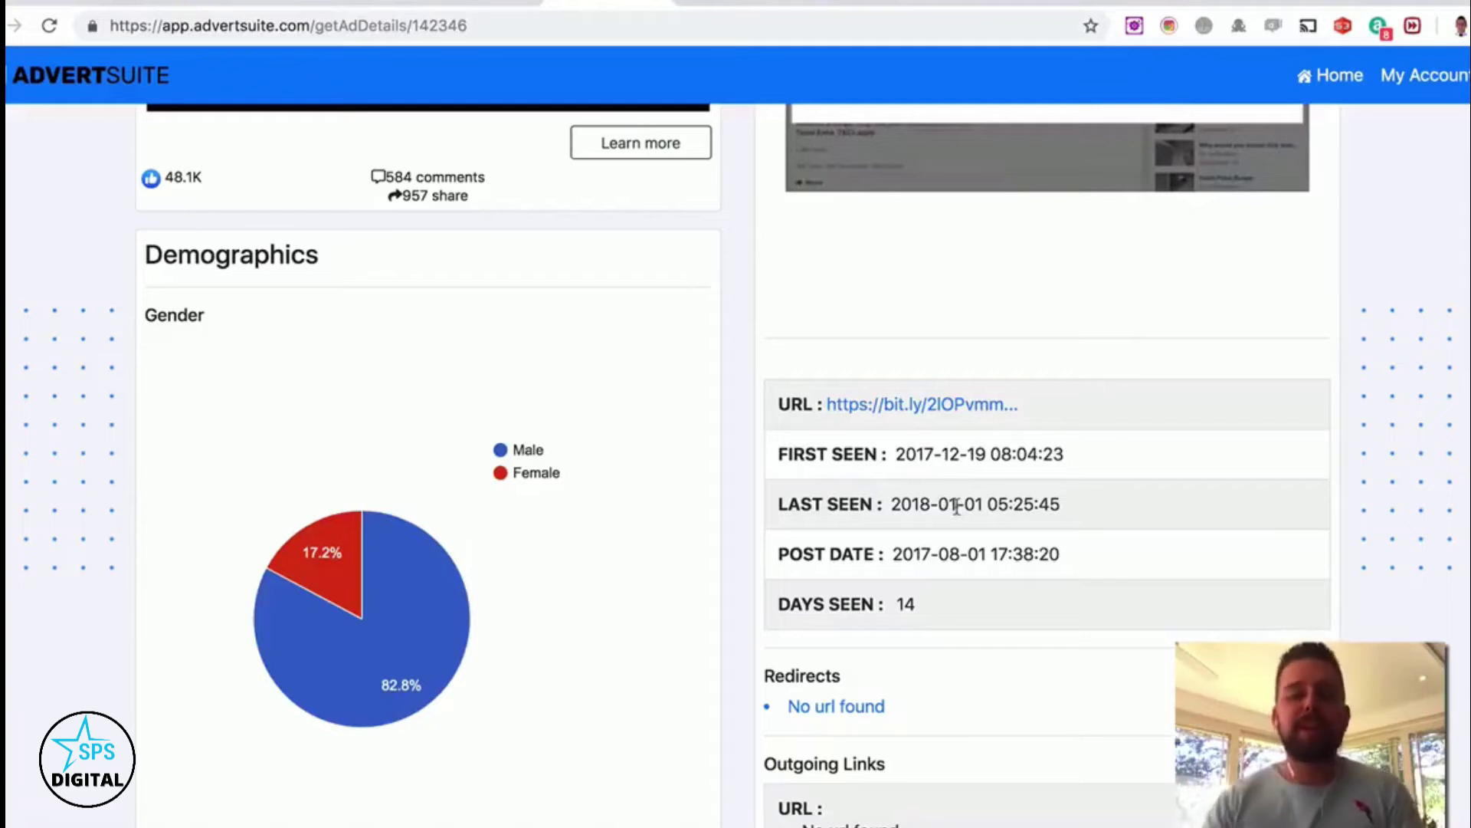
{"action": "scroll", "coordinate": [957, 509], "scroll_direction": "down", "scroll_amount": 3}
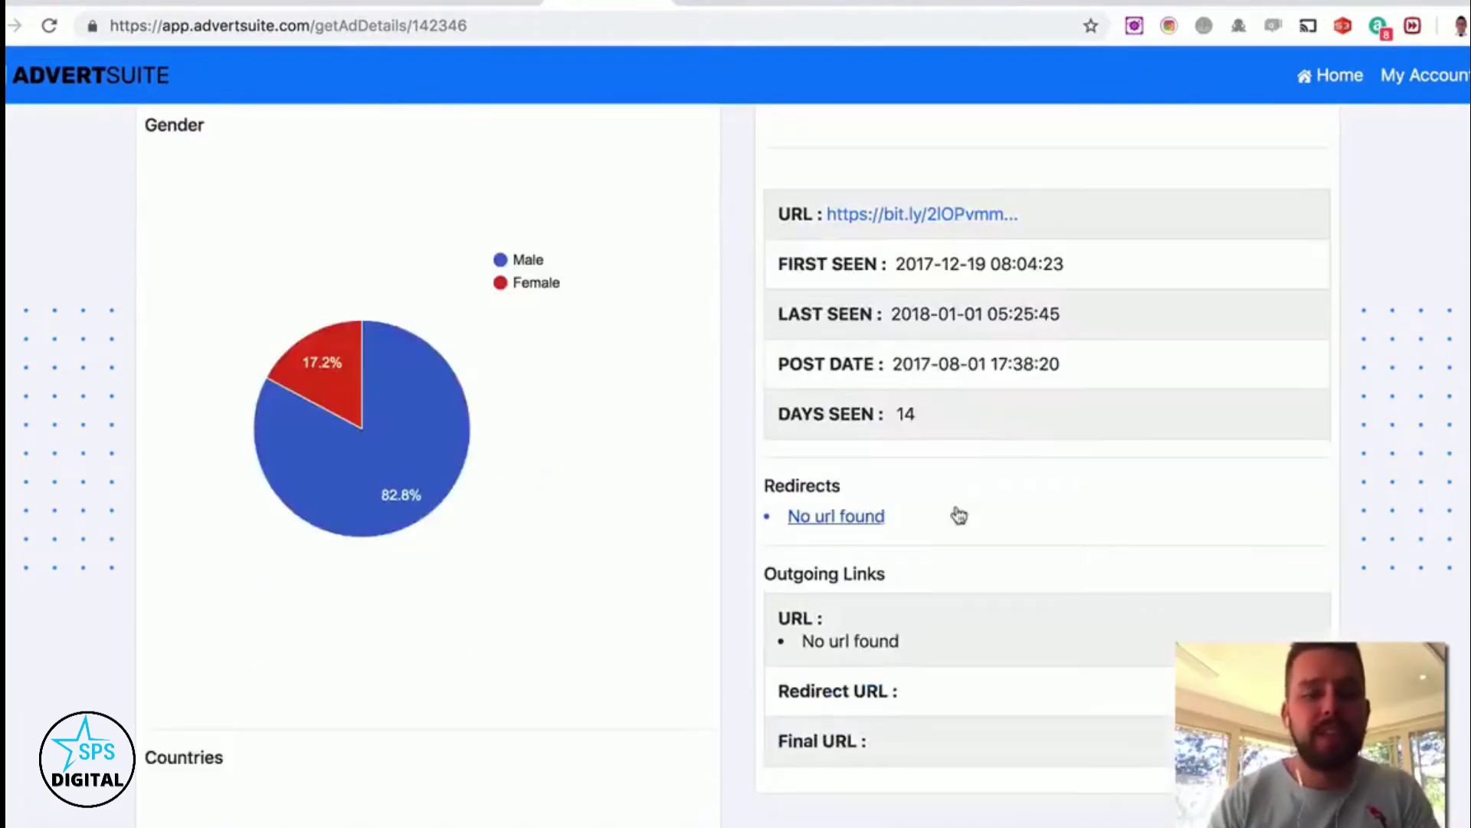
{"action": "scroll", "coordinate": [957, 515], "scroll_direction": "down", "scroll_amount": 4}
{"action": "scroll", "coordinate": [956, 510], "scroll_direction": "down", "scroll_amount": 2}
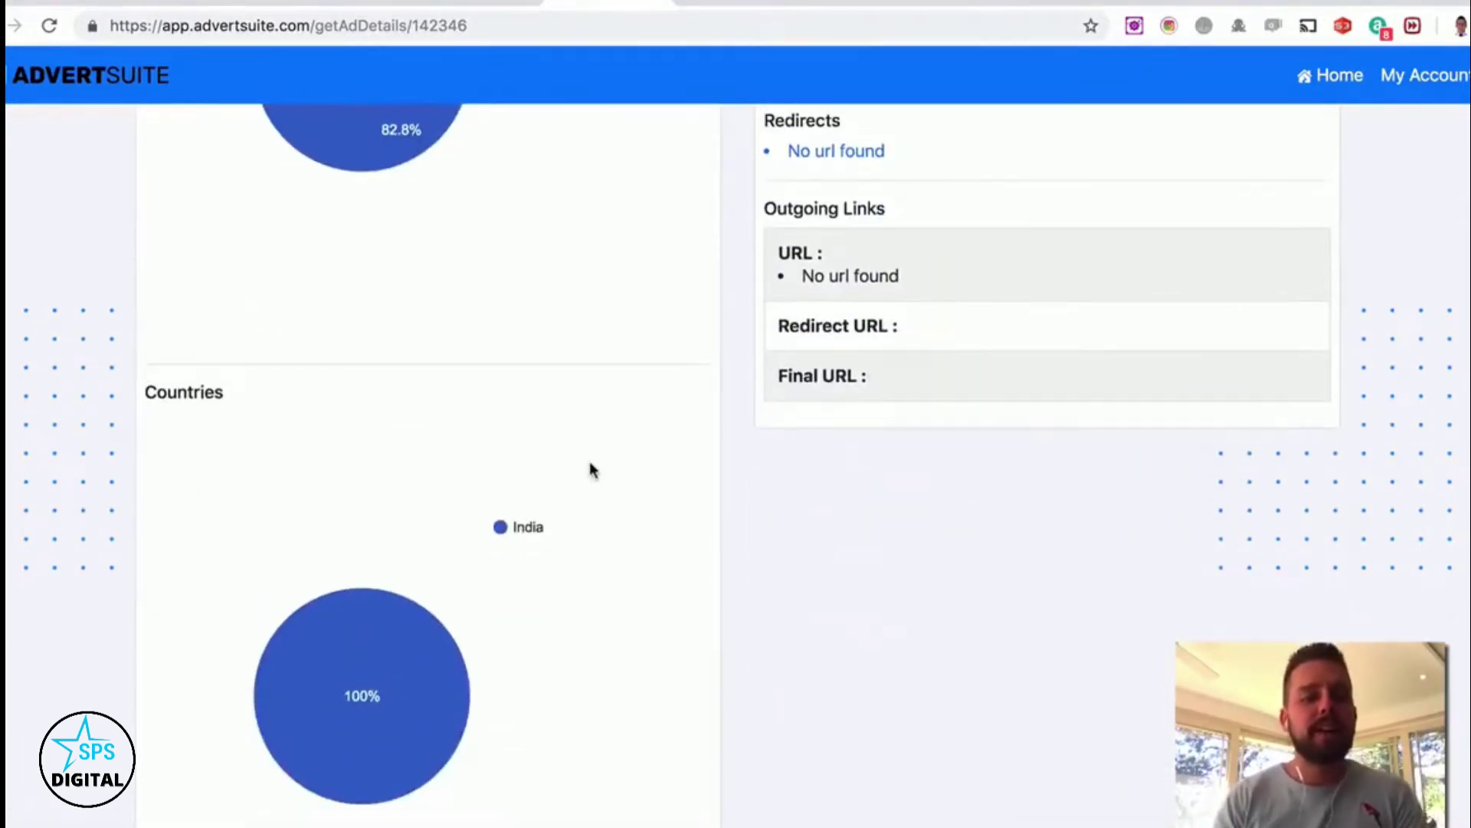
{"action": "scroll", "coordinate": [590, 469], "scroll_direction": "down", "scroll_amount": 2}
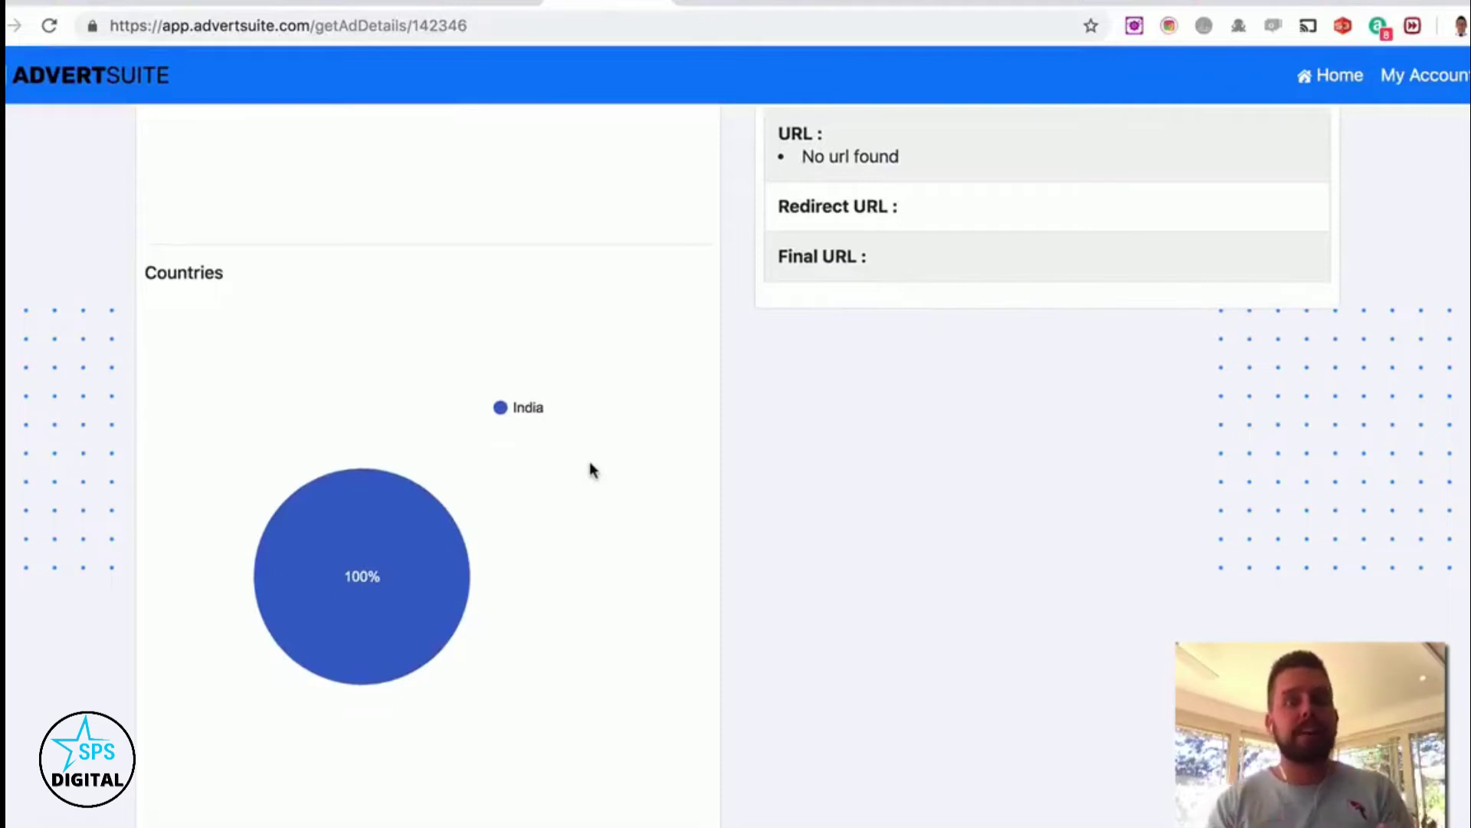
{"action": "scroll", "coordinate": [590, 464], "scroll_direction": "down", "scroll_amount": 2}
{"action": "scroll", "coordinate": [590, 464], "scroll_direction": "down", "scroll_amount": 1}
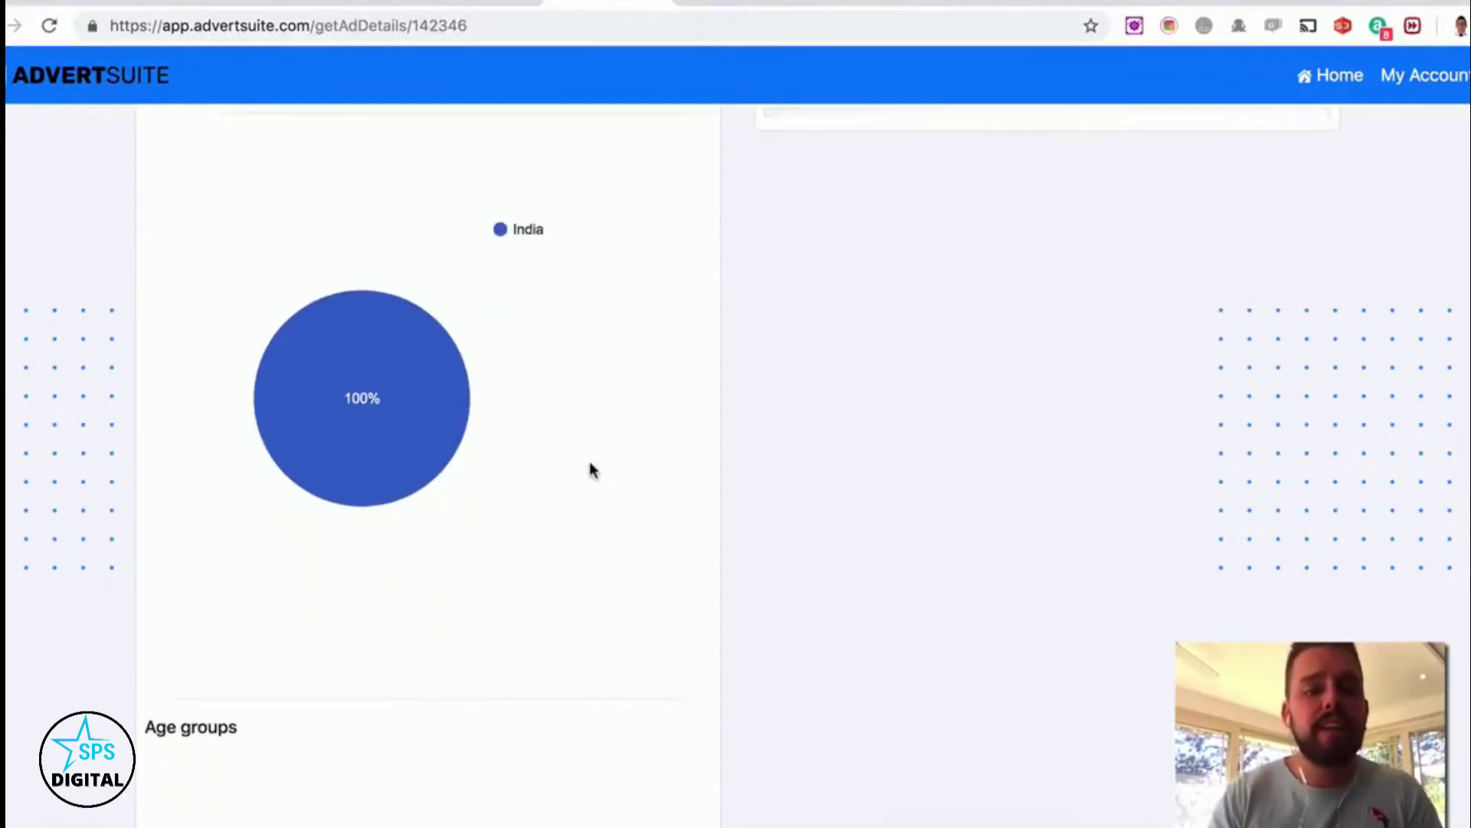
{"action": "scroll", "coordinate": [590, 464], "scroll_direction": "down", "scroll_amount": 2}
{"action": "scroll", "coordinate": [590, 469], "scroll_direction": "down", "scroll_amount": 3}
{"action": "scroll", "coordinate": [590, 469], "scroll_direction": "down", "scroll_amount": 1}
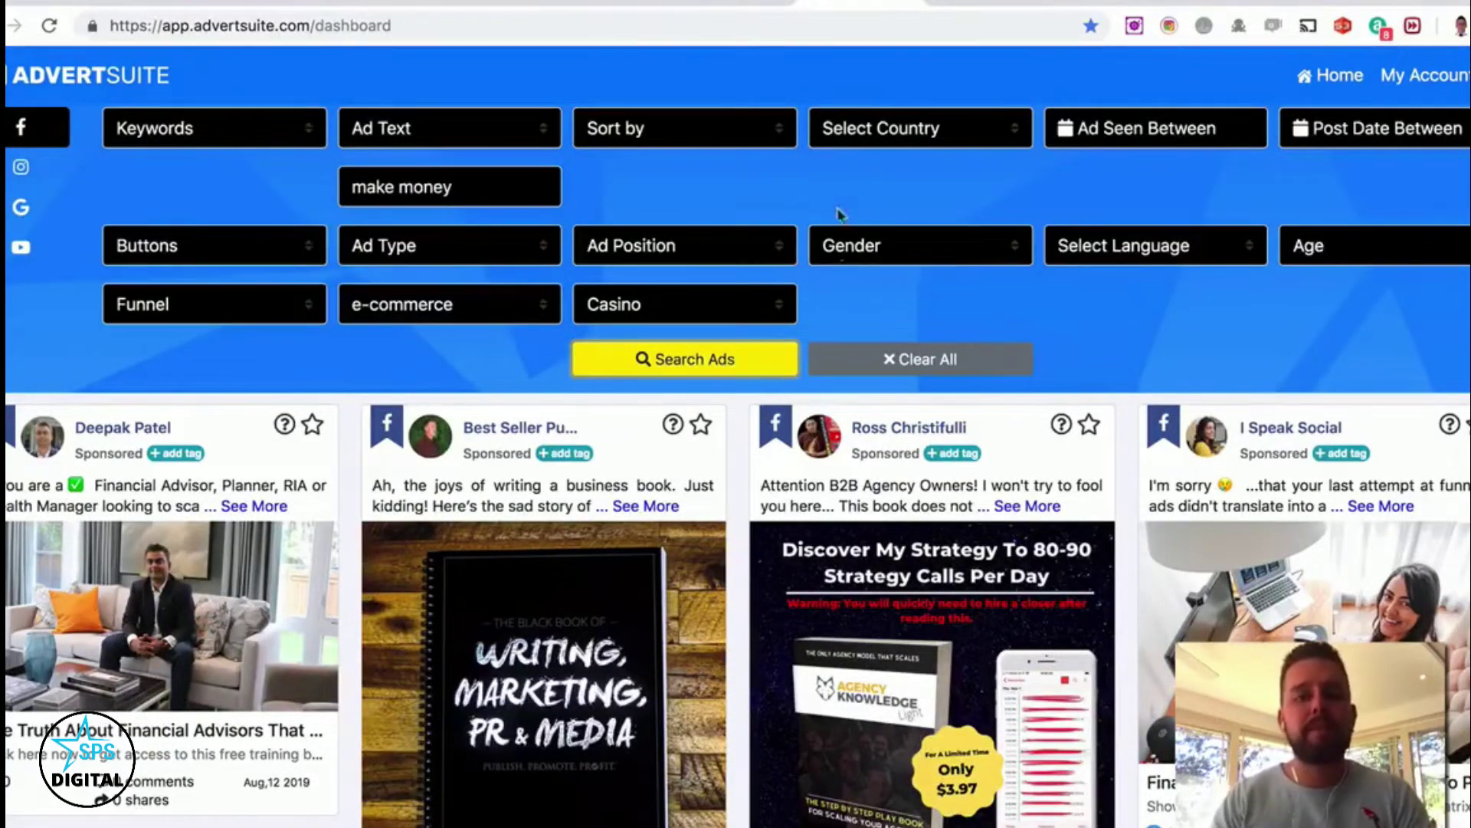
- Check the Funnel filter options without changing them and browse the ad results
{"action": "scroll", "coordinate": [1015, 289], "scroll_direction": "down", "scroll_amount": 1}
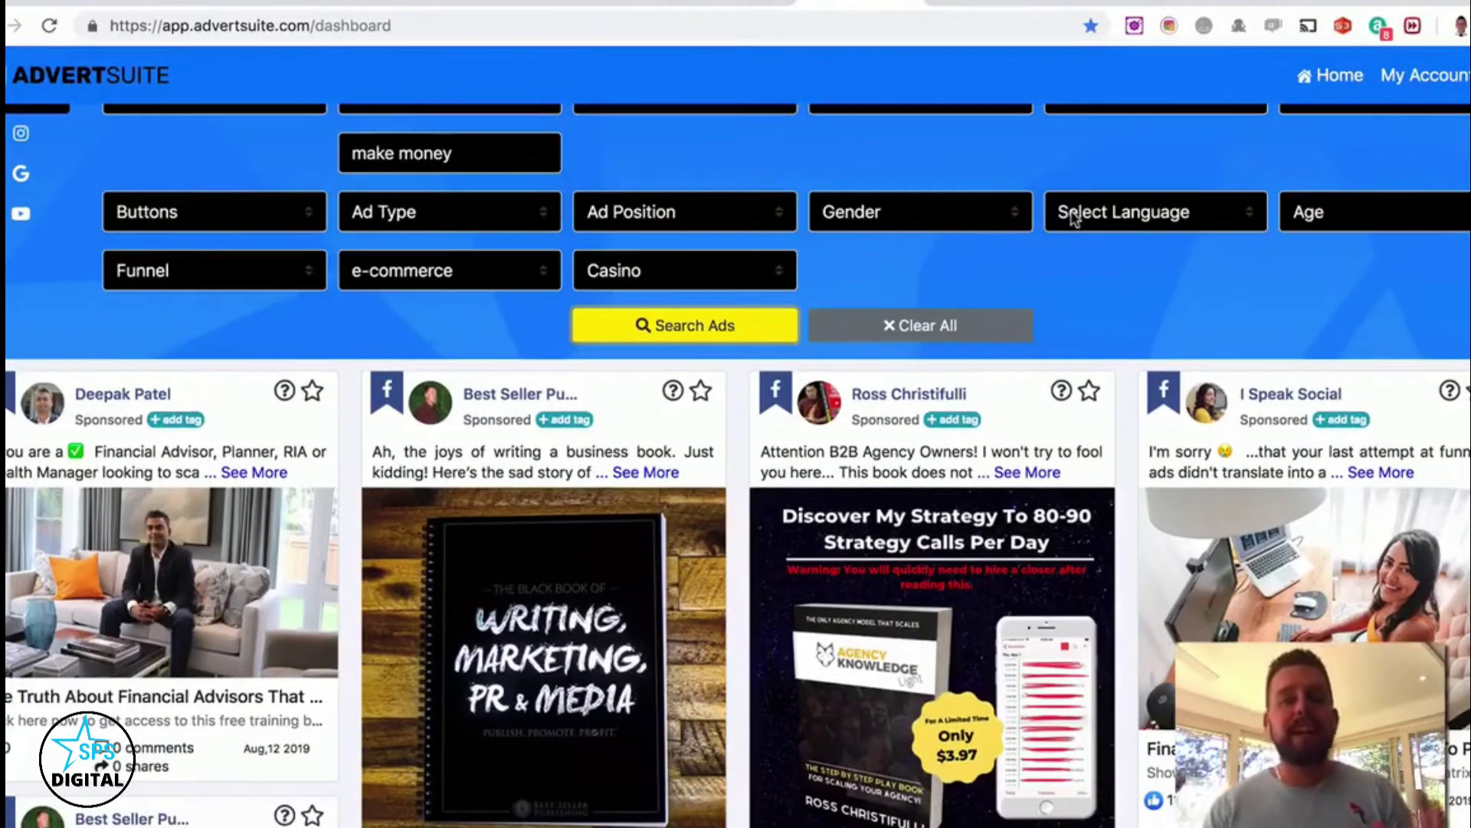
{"action": "left_click", "coordinate": [215, 270]}
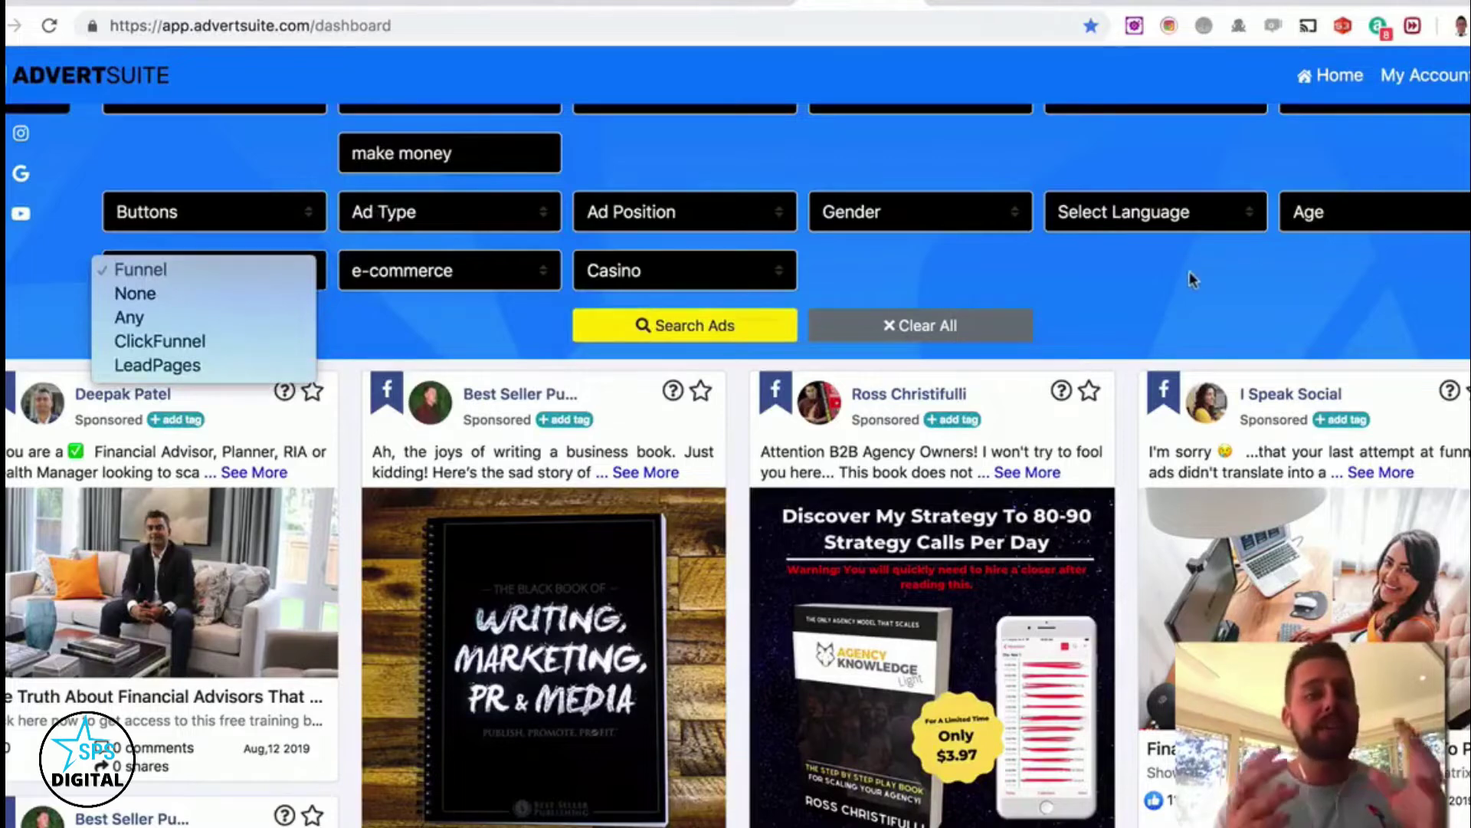
{"action": "left_click", "coordinate": [1257, 292]}
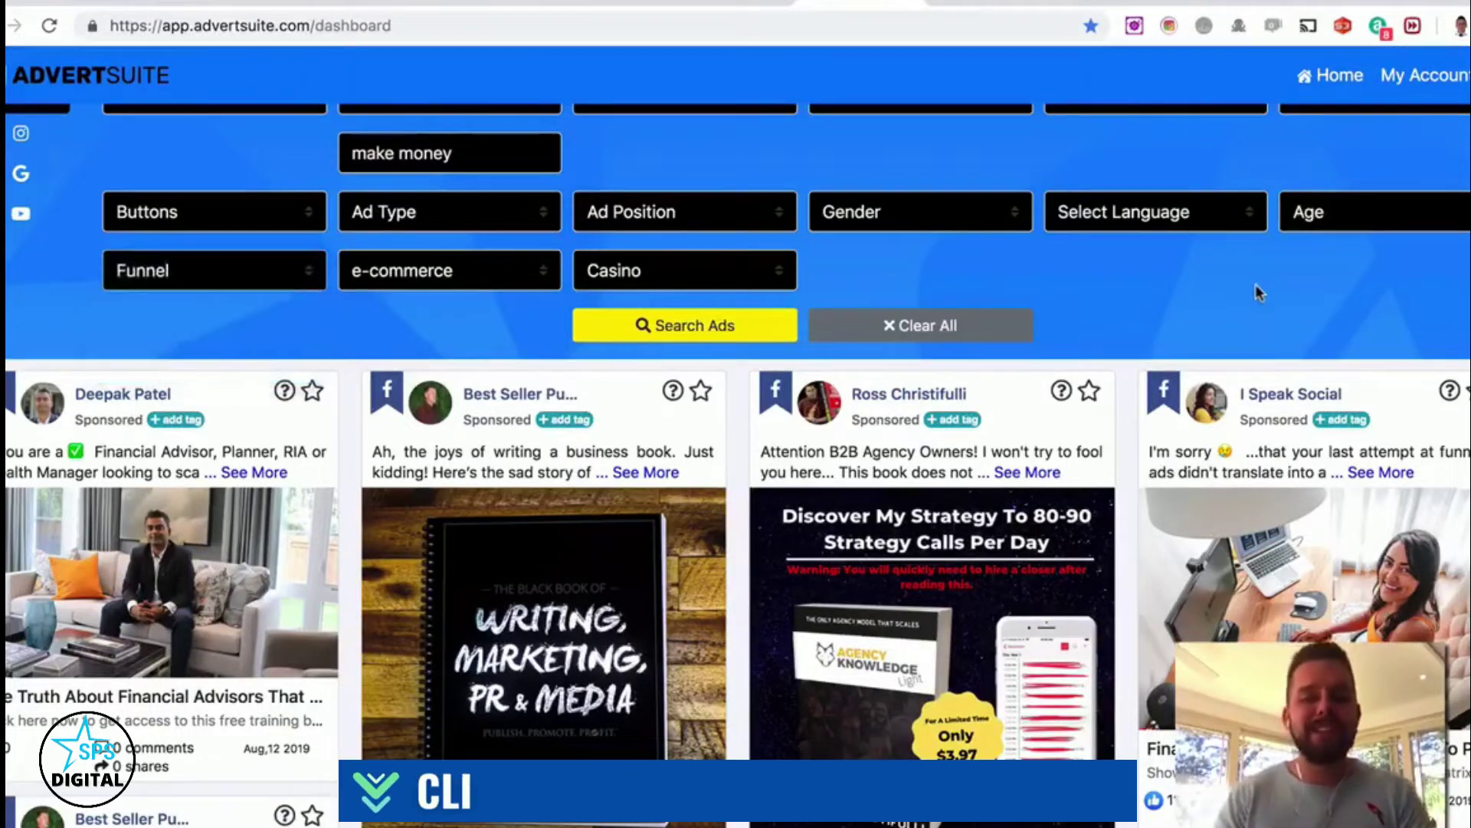
{"action": "scroll", "coordinate": [1257, 292], "scroll_direction": "down", "scroll_amount": 7}
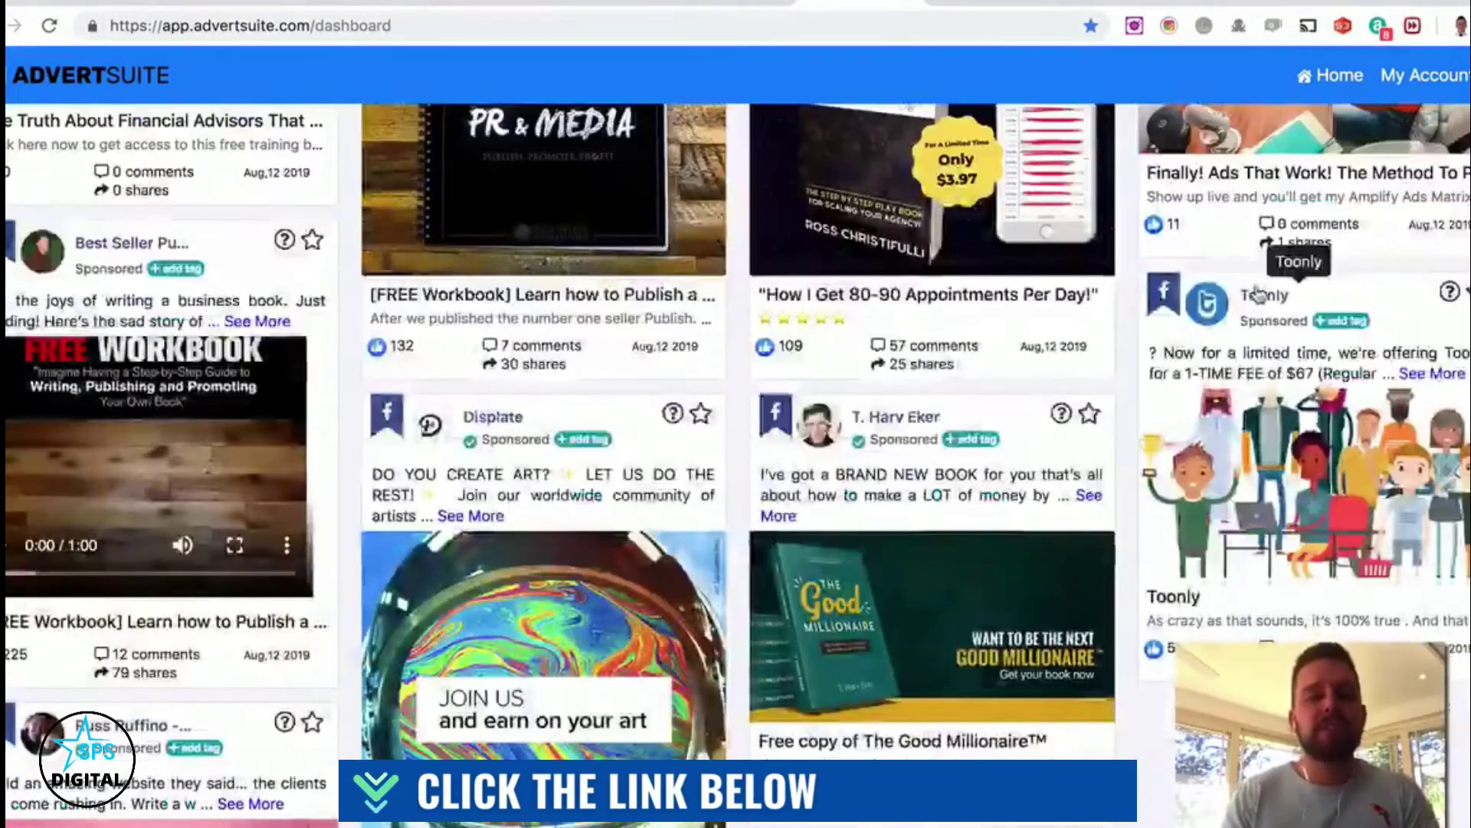
{"action": "scroll", "coordinate": [1257, 292], "scroll_direction": "down", "scroll_amount": 4}
{"action": "scroll", "coordinate": [1256, 292], "scroll_direction": "up", "scroll_amount": 10}
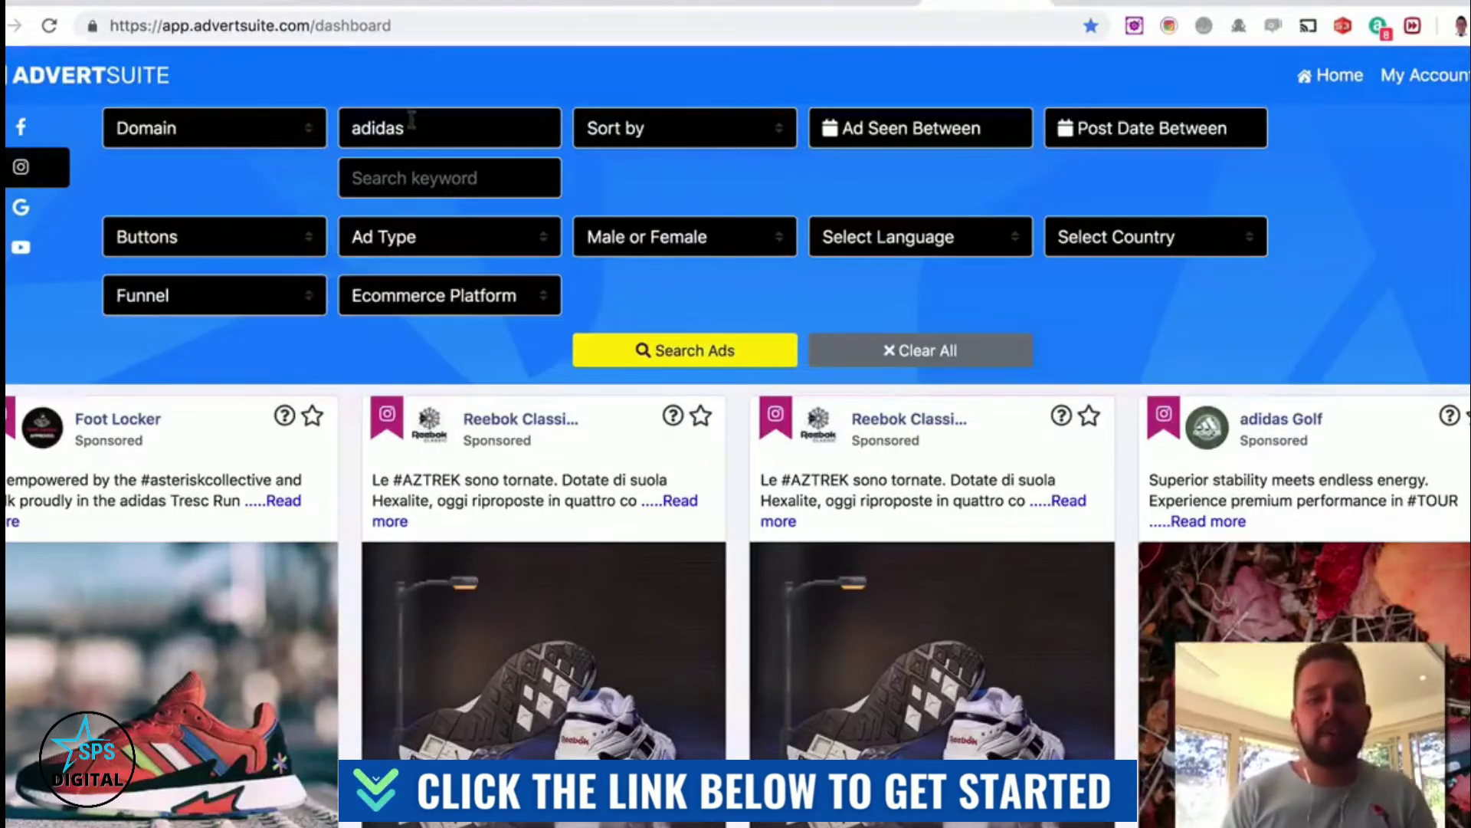
- Browse the adidas Instagram ad results and open the adidas NMD ad's details
{"action": "scroll", "coordinate": [968, 479], "scroll_direction": "down", "scroll_amount": 3}
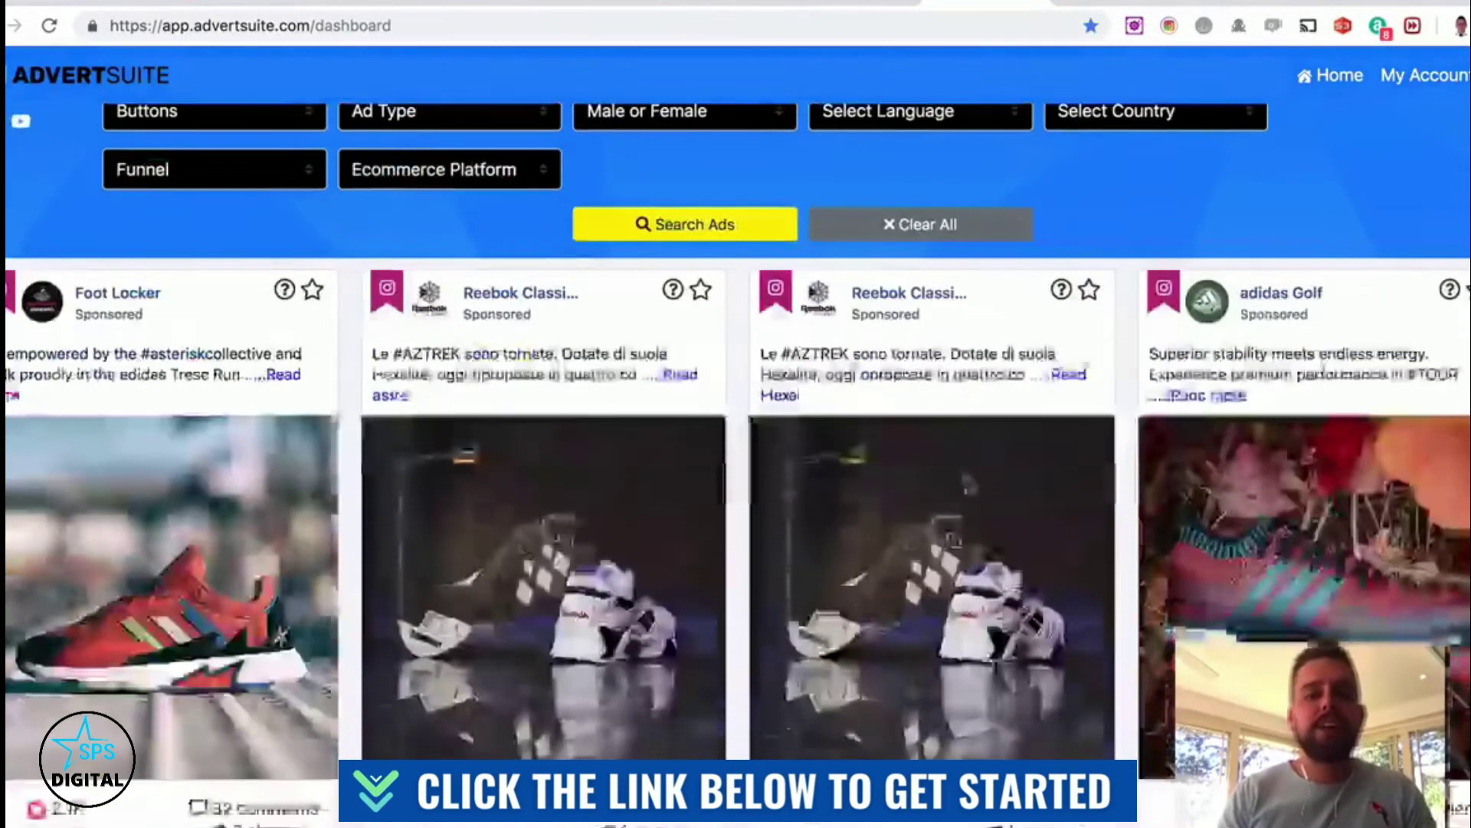
{"action": "scroll", "coordinate": [967, 483], "scroll_direction": "down", "scroll_amount": 1}
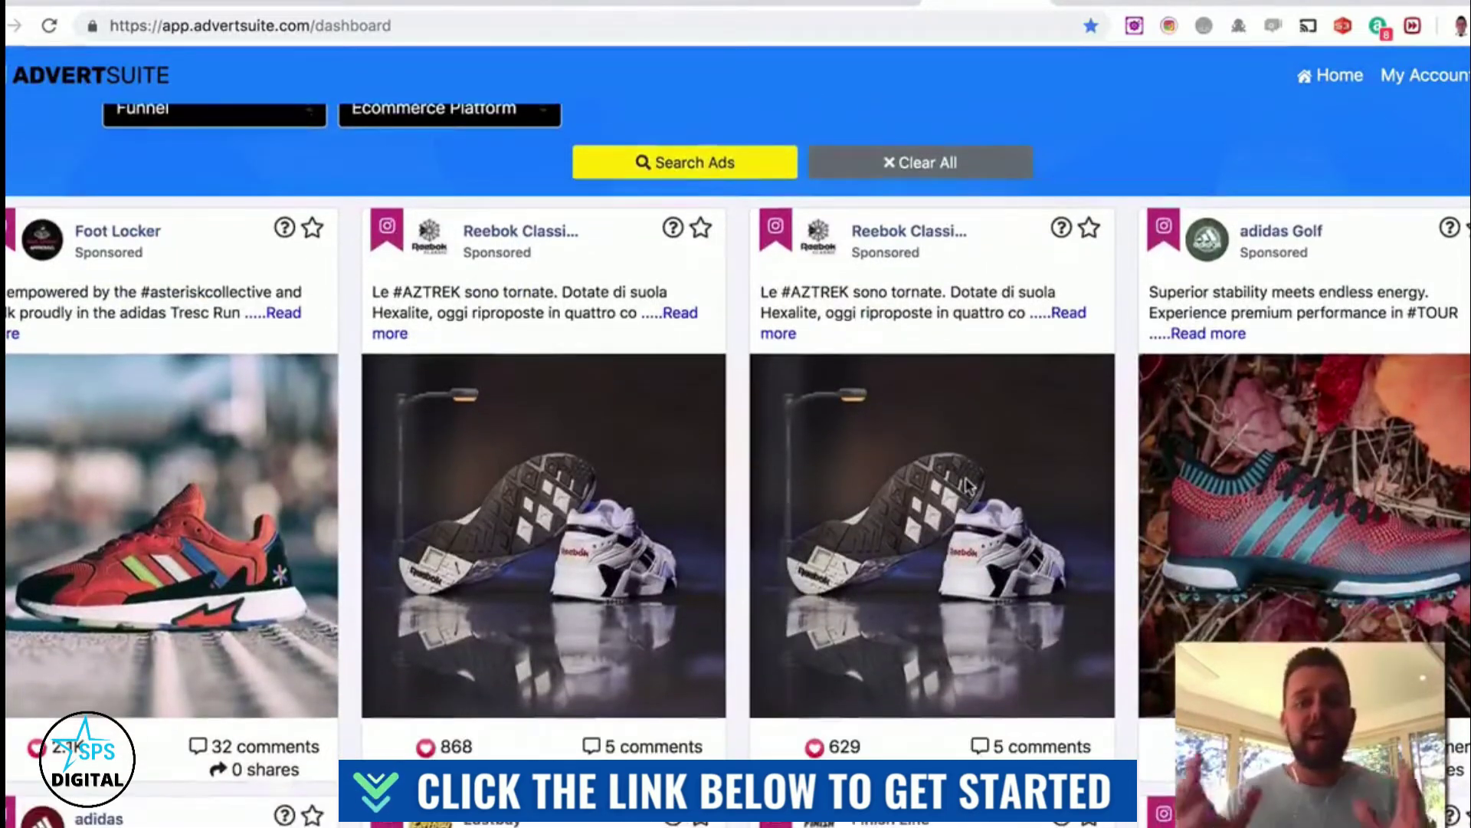
{"action": "scroll", "coordinate": [967, 484], "scroll_direction": "down", "scroll_amount": 3}
{"action": "scroll", "coordinate": [967, 485], "scroll_direction": "down", "scroll_amount": 3}
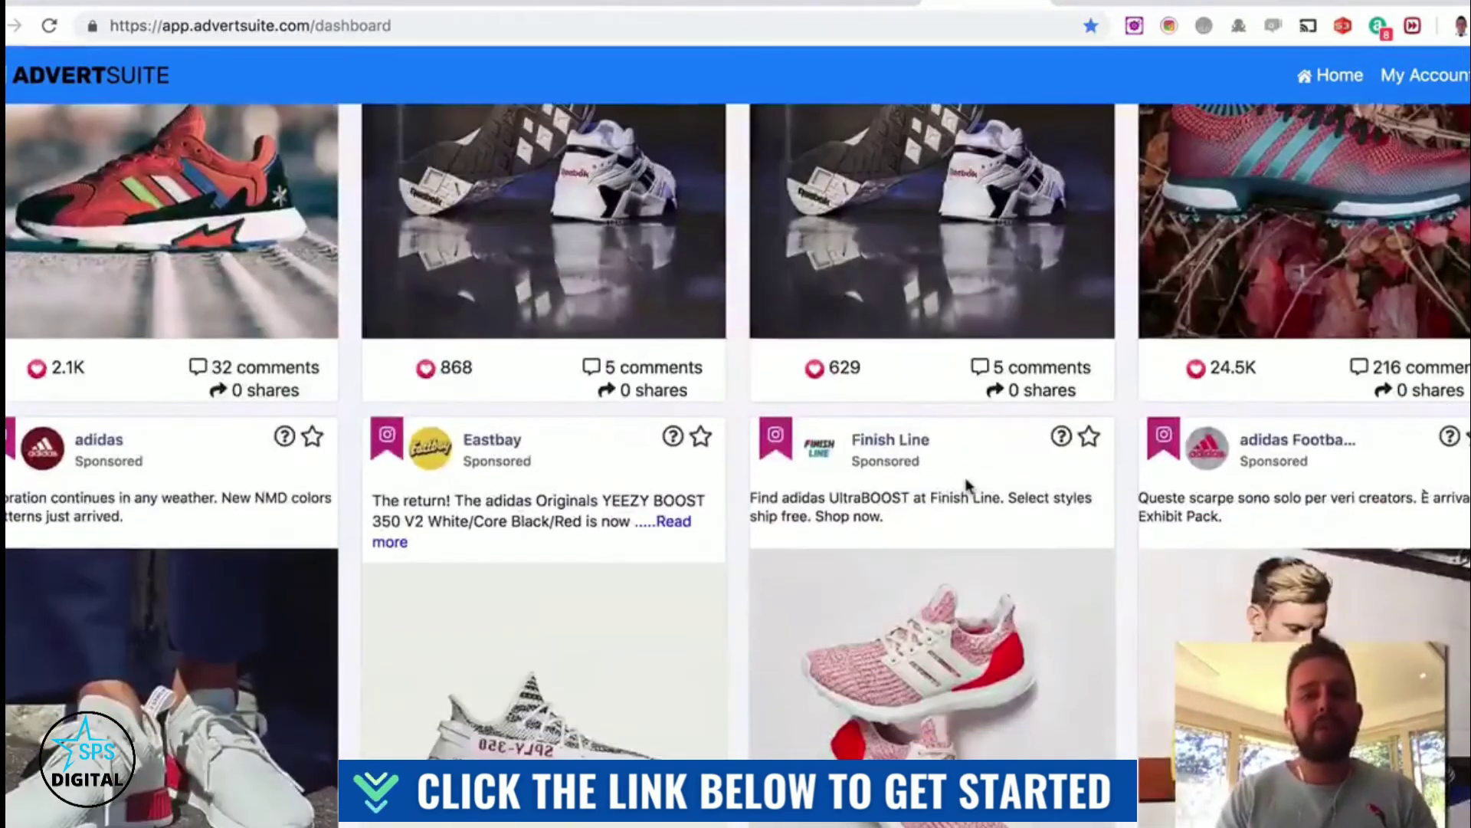
{"action": "scroll", "coordinate": [967, 485], "scroll_direction": "up", "scroll_amount": 2}
{"action": "scroll", "coordinate": [967, 485], "scroll_direction": "down", "scroll_amount": 7}
{"action": "scroll", "coordinate": [967, 484], "scroll_direction": "up", "scroll_amount": 5}
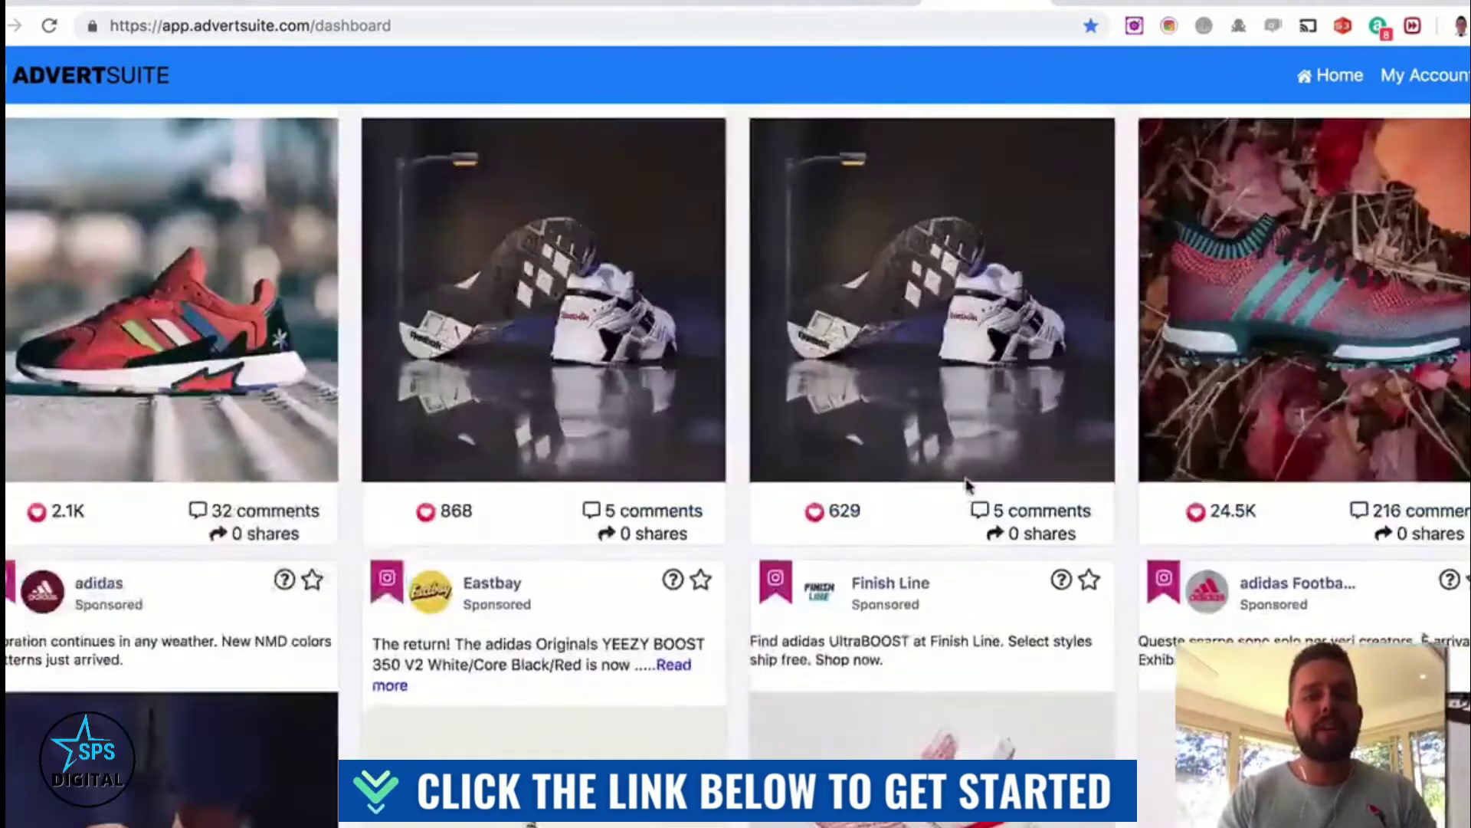
{"action": "scroll", "coordinate": [967, 484], "scroll_direction": "up", "scroll_amount": 3}
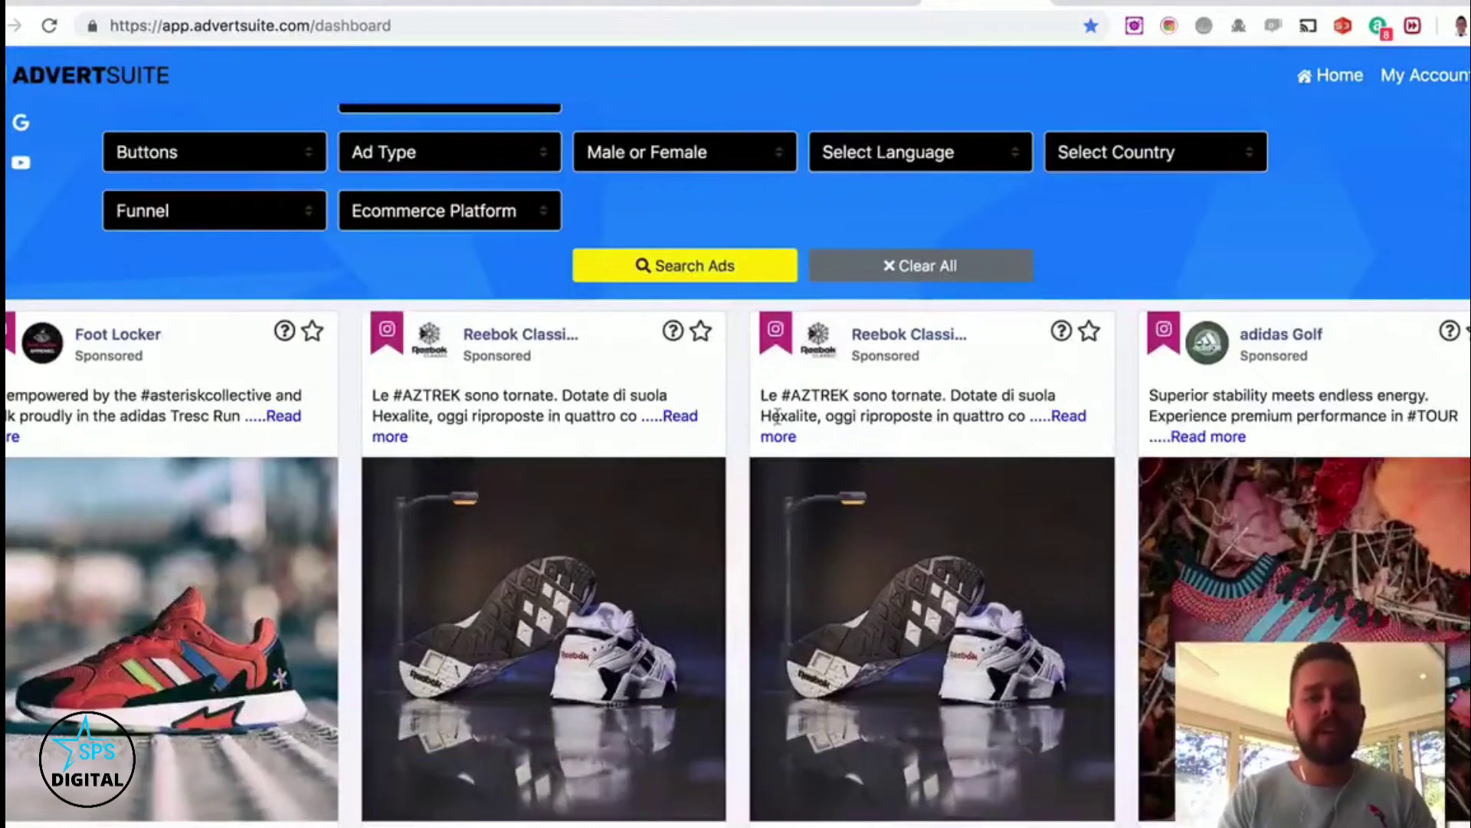
{"action": "scroll", "coordinate": [778, 422], "scroll_direction": "down", "scroll_amount": 6}
{"action": "scroll", "coordinate": [778, 422], "scroll_direction": "down", "scroll_amount": 2}
{"action": "scroll", "coordinate": [778, 423], "scroll_direction": "down", "scroll_amount": 3}
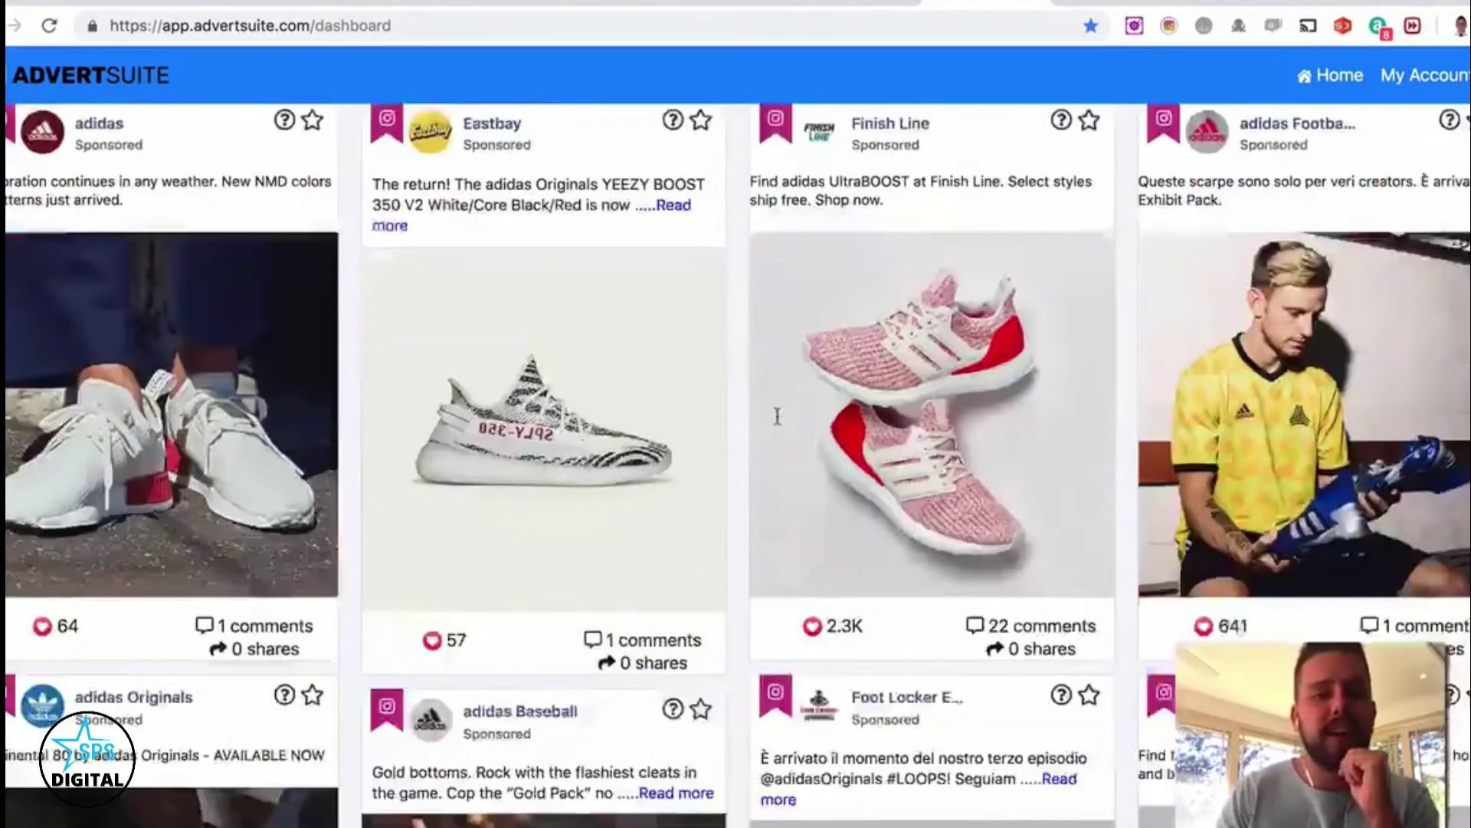
{"action": "scroll", "coordinate": [778, 422], "scroll_direction": "up", "scroll_amount": 1}
{"action": "left_click", "coordinate": [282, 203]}
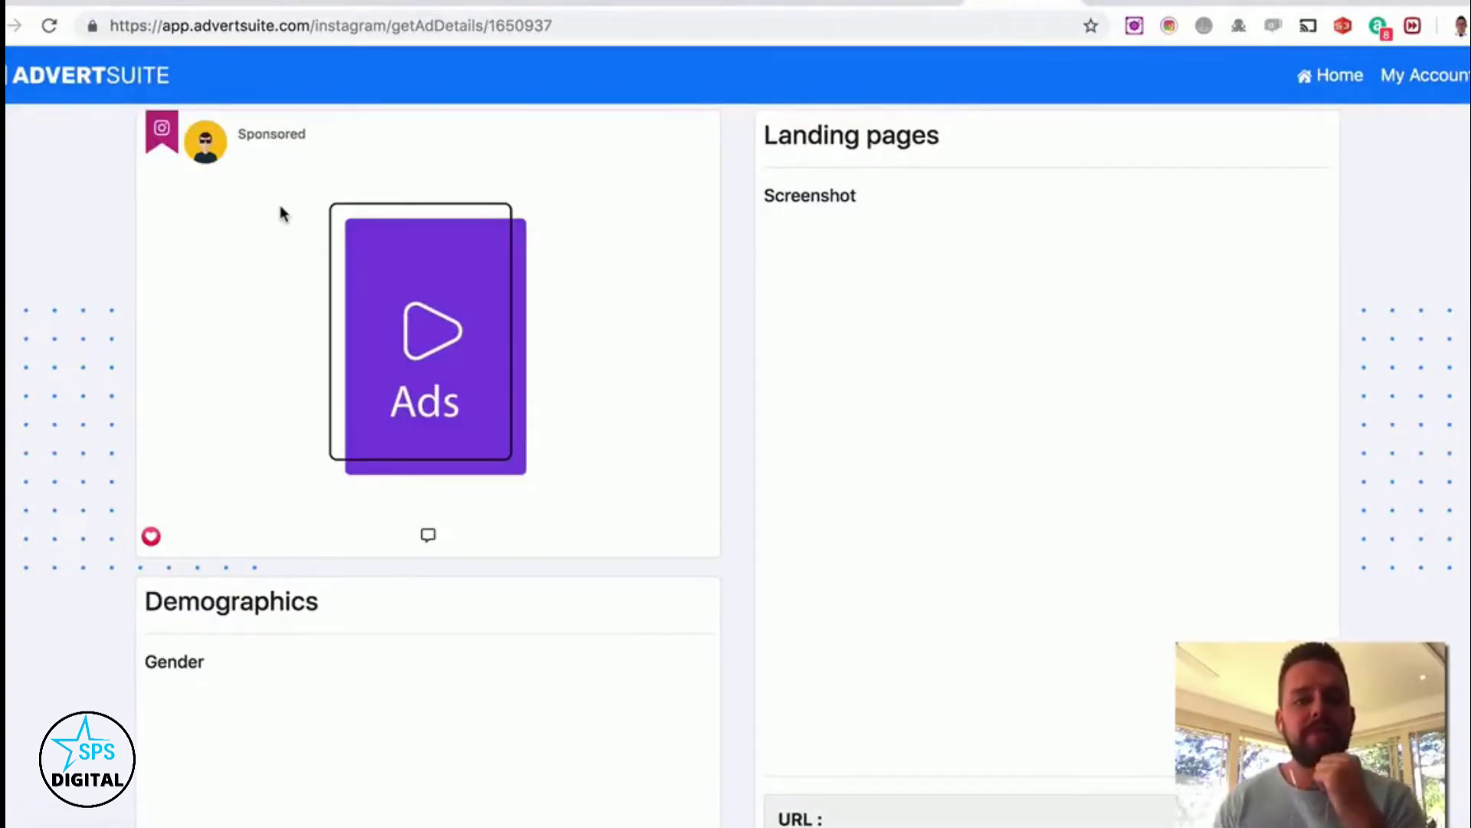
- Scroll through the adidas NMD ad's demographics, adidas.com URL and seen dates, then back up
{"action": "scroll", "coordinate": [490, 326], "scroll_direction": "down", "scroll_amount": 3}
{"action": "scroll", "coordinate": [493, 329], "scroll_direction": "down", "scroll_amount": 4}
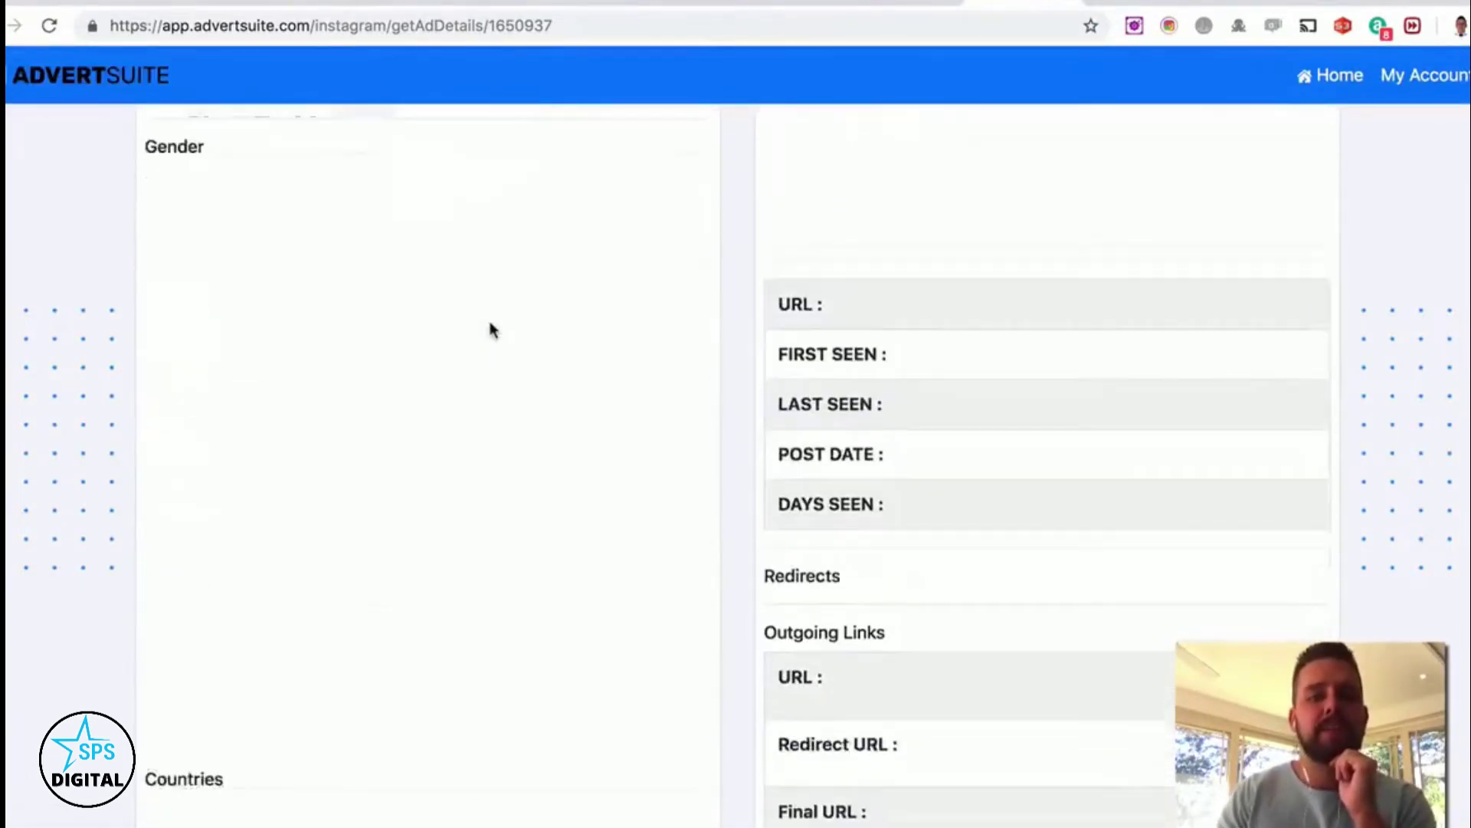
{"action": "scroll", "coordinate": [490, 330], "scroll_direction": "down", "scroll_amount": 5}
{"action": "scroll", "coordinate": [490, 330], "scroll_direction": "up", "scroll_amount": 8}
{"action": "scroll", "coordinate": [491, 330], "scroll_direction": "up", "scroll_amount": 5}
{"action": "scroll", "coordinate": [490, 329], "scroll_direction": "up", "scroll_amount": 2}
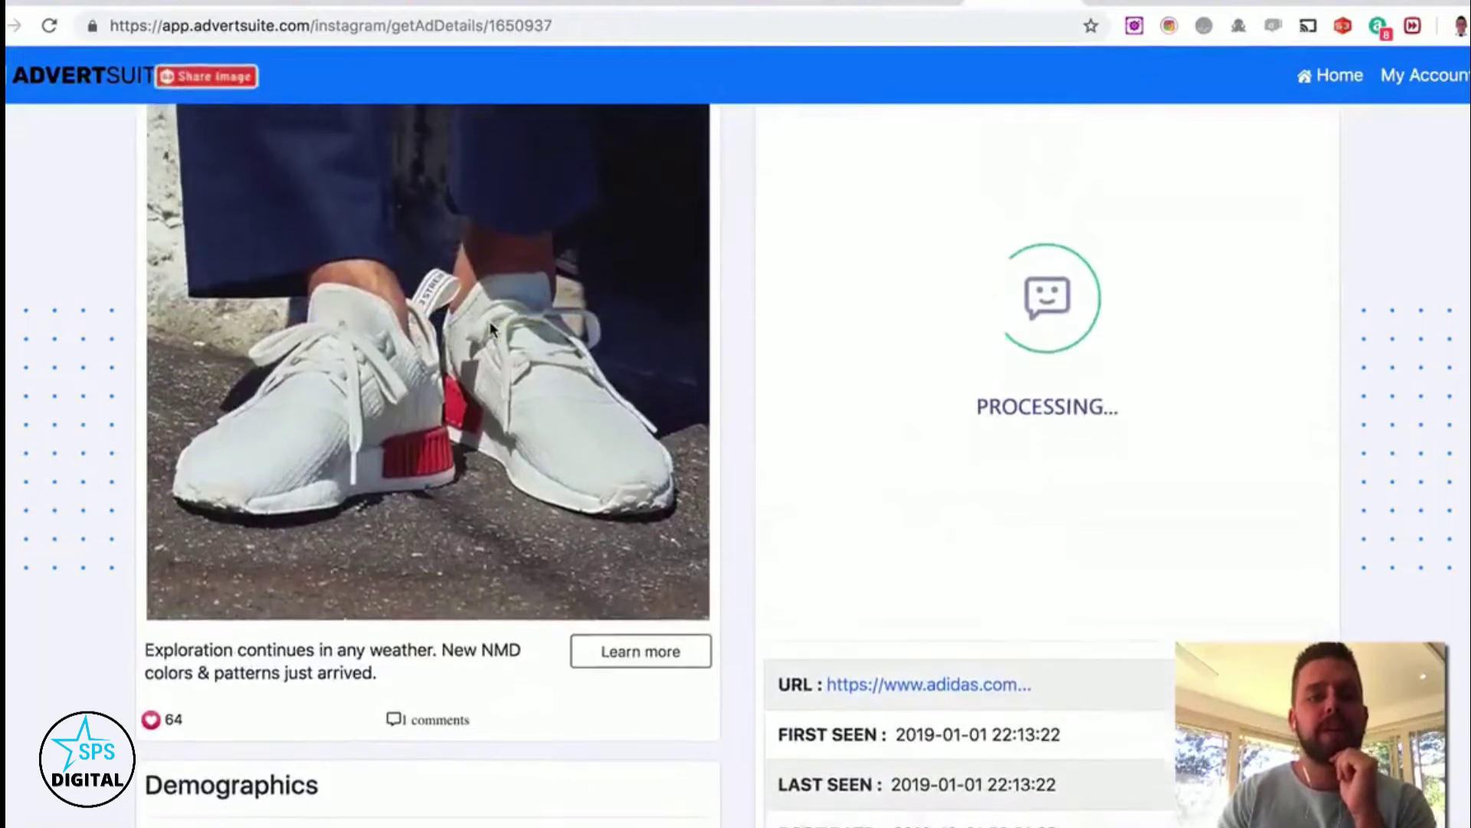
{"action": "scroll", "coordinate": [491, 328], "scroll_direction": "down", "scroll_amount": 1}
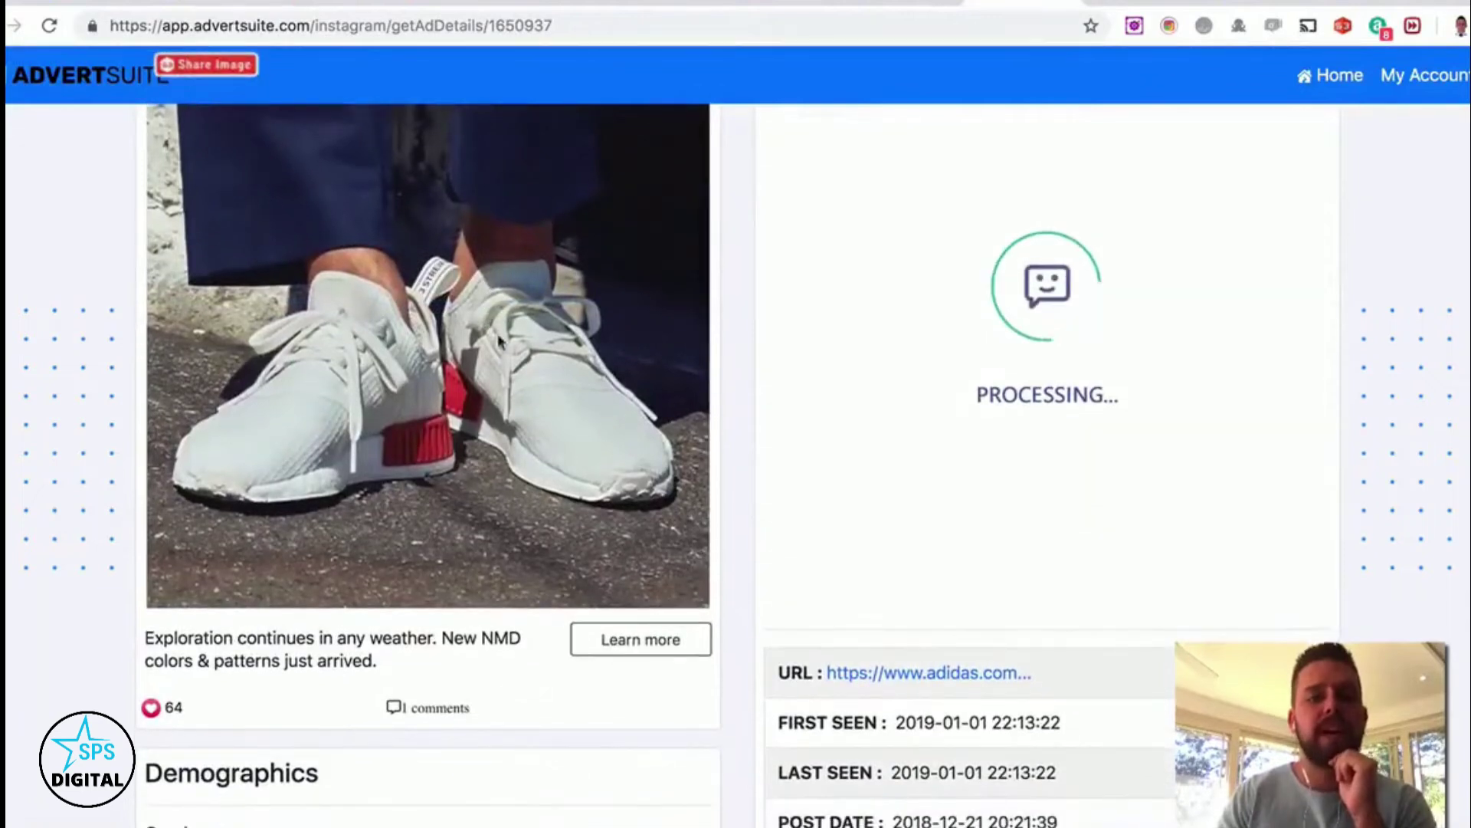
- View the original adidas Instagram post behind the ad, then return to AdvertSuite
{"action": "left_click", "coordinate": [669, 646]}
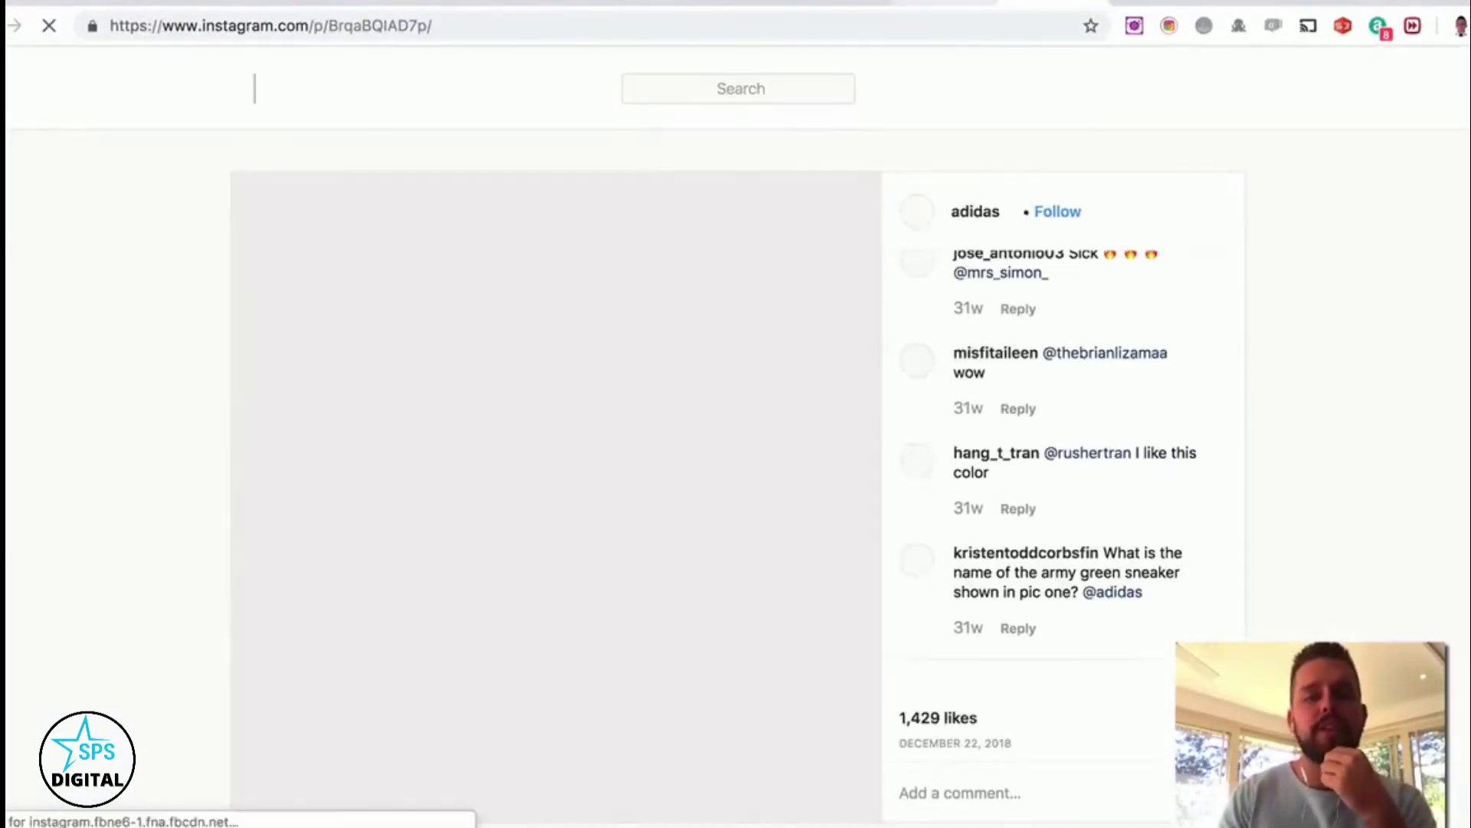
{"action": "scroll", "coordinate": [923, 357], "scroll_direction": "down", "scroll_amount": 2}
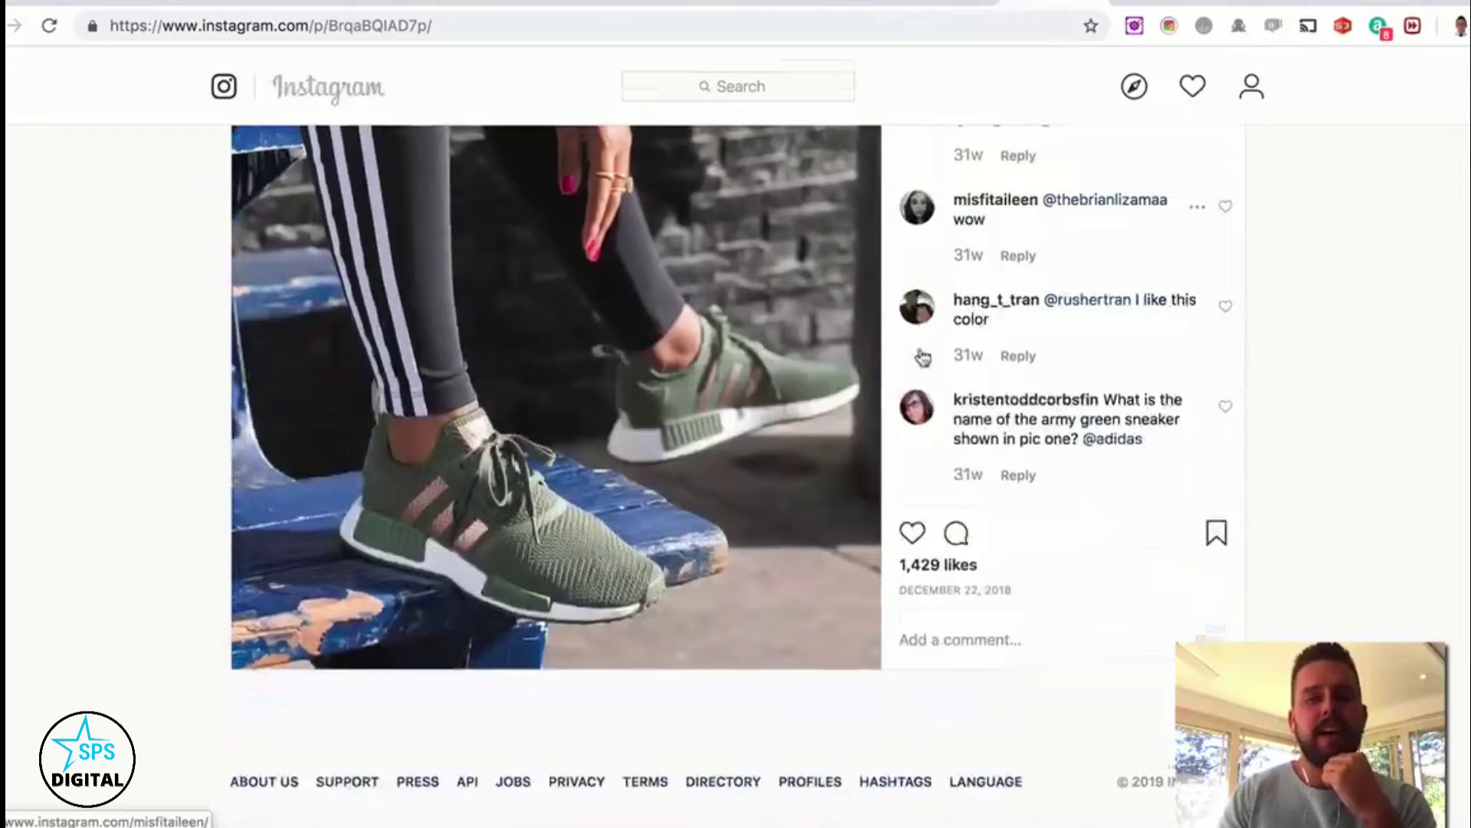
{"action": "scroll", "coordinate": [923, 357], "scroll_direction": "up", "scroll_amount": 2}
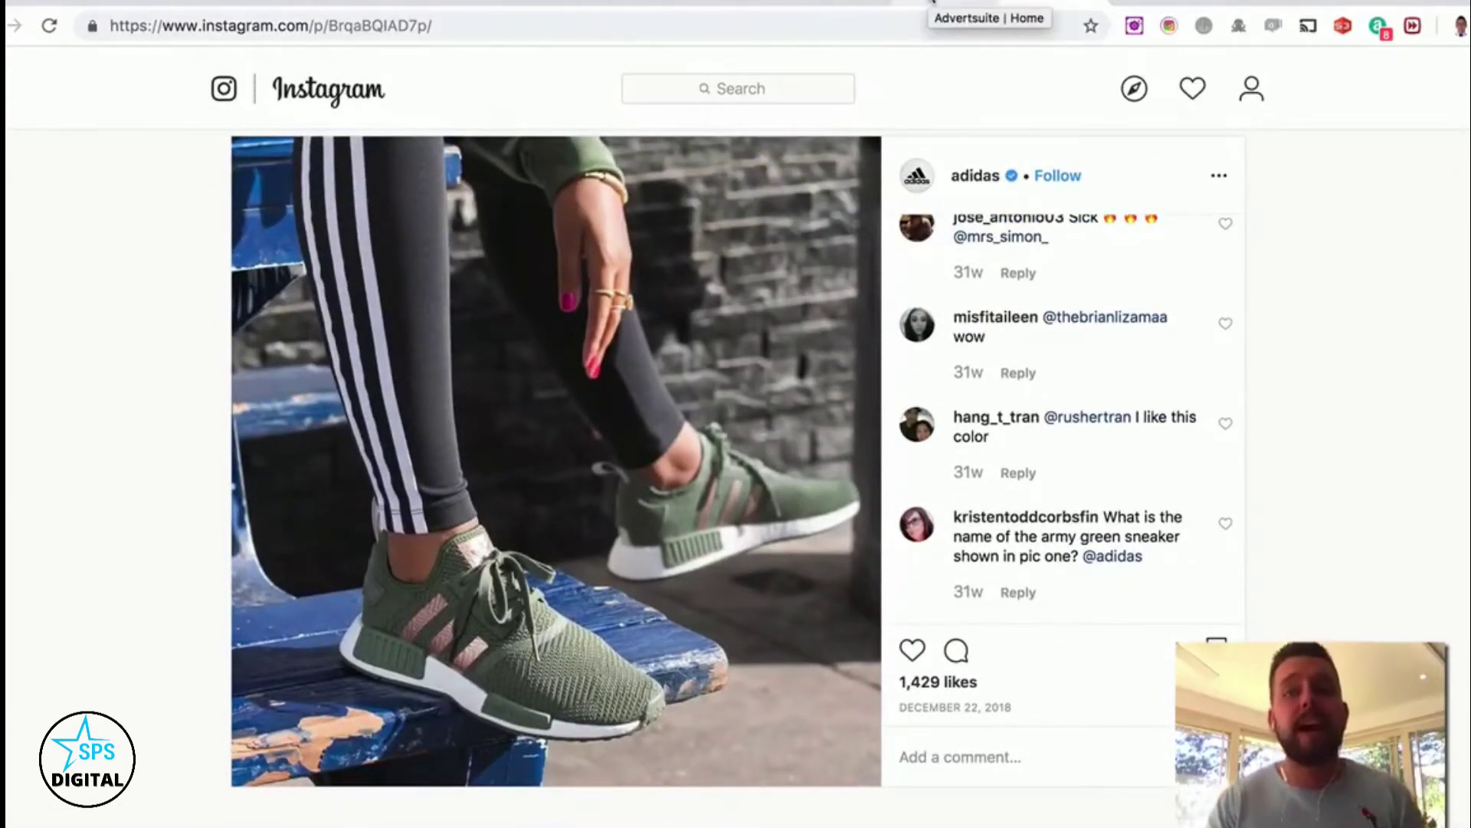
{"action": "left_click", "coordinate": [933, 1]}
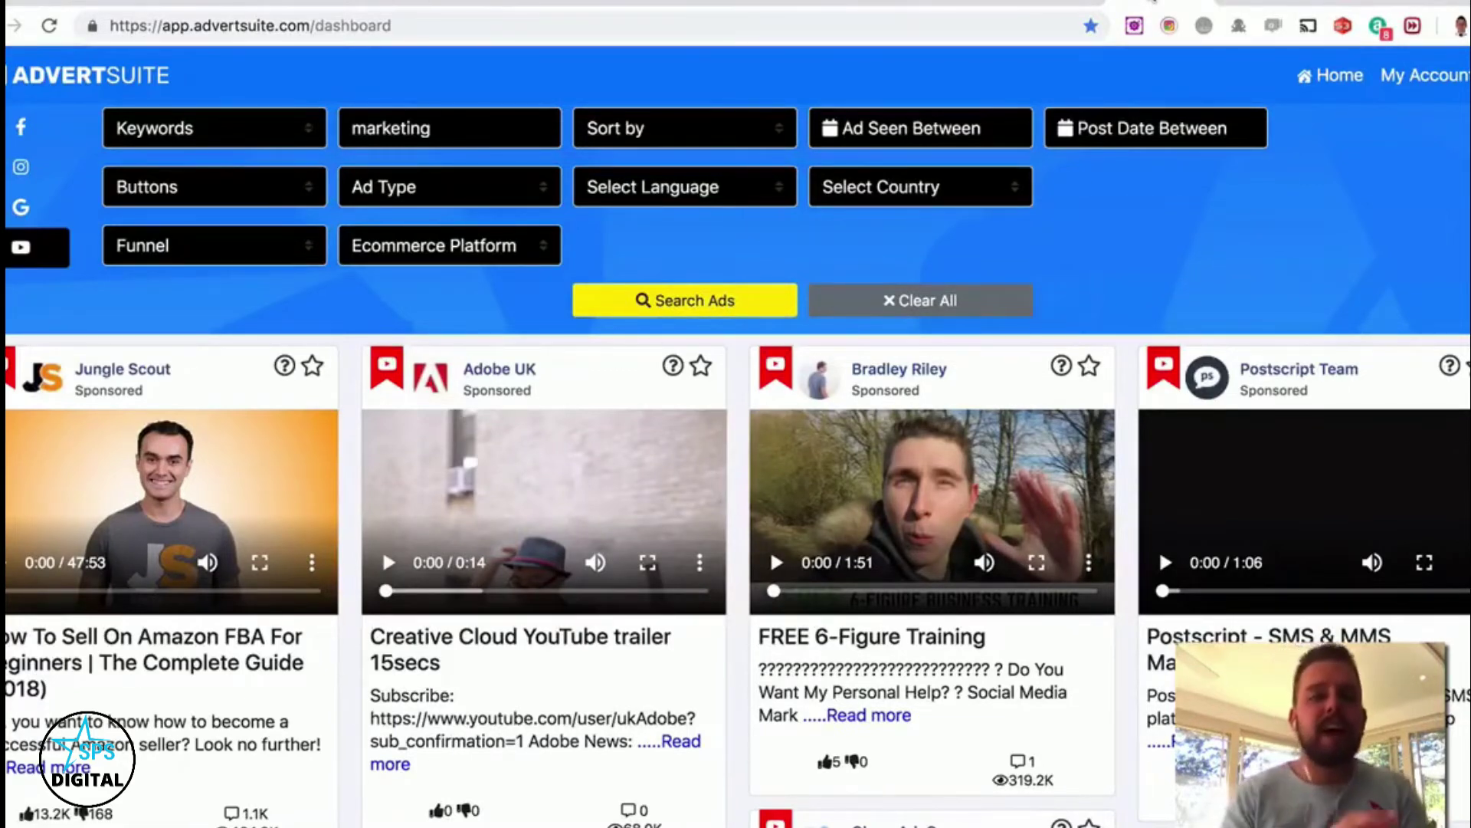
- Scroll through the YouTube 'marketing' ad results, past ads like Jungle Scout and Adobe UK
{"action": "scroll", "coordinate": [1163, 300], "scroll_direction": "down", "scroll_amount": 1}
{"action": "scroll", "coordinate": [1162, 301], "scroll_direction": "down", "scroll_amount": 2}
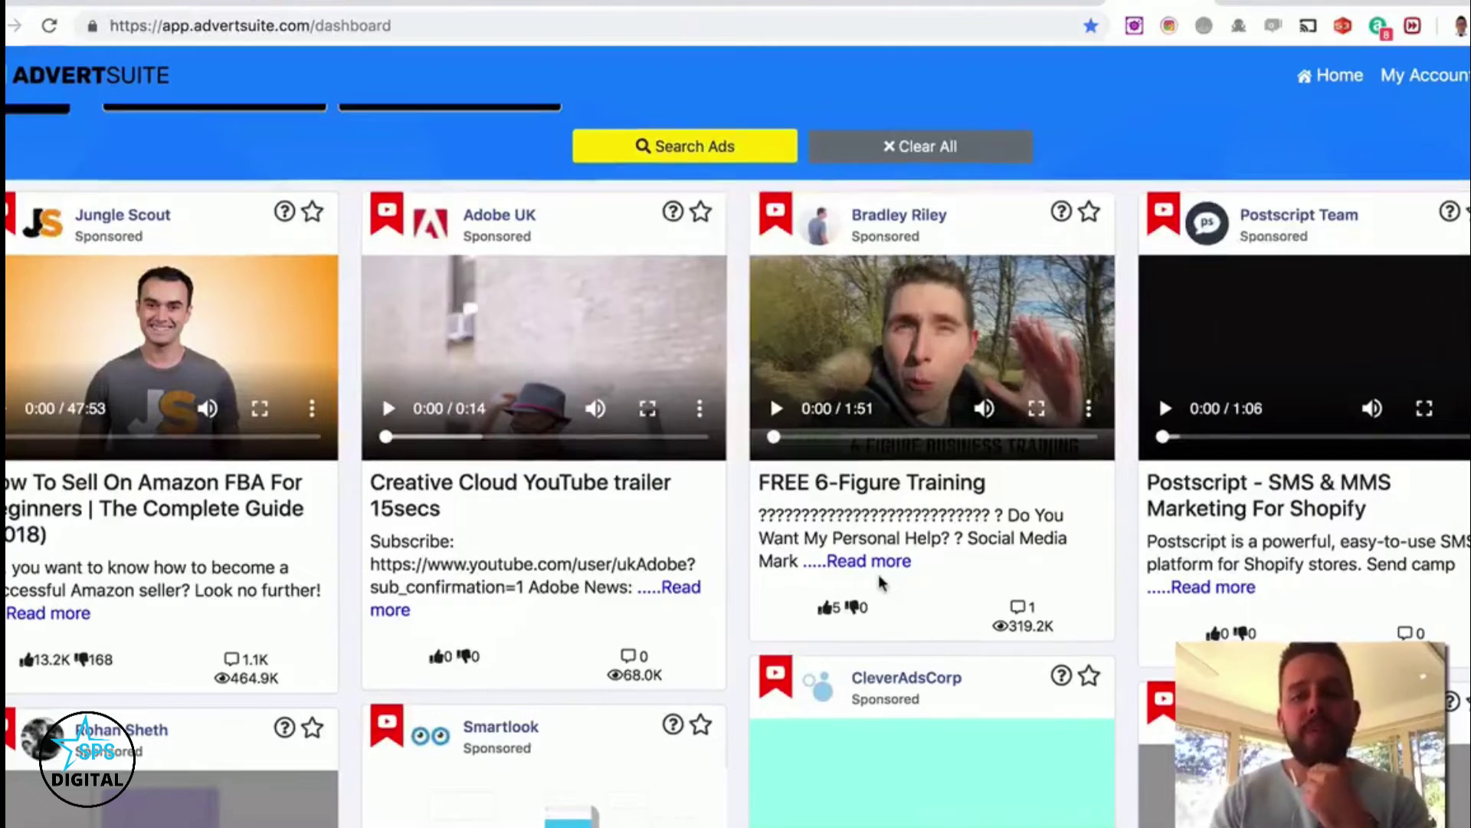
{"action": "scroll", "coordinate": [878, 573], "scroll_direction": "down", "scroll_amount": 5}
{"action": "scroll", "coordinate": [880, 576], "scroll_direction": "down", "scroll_amount": 5}
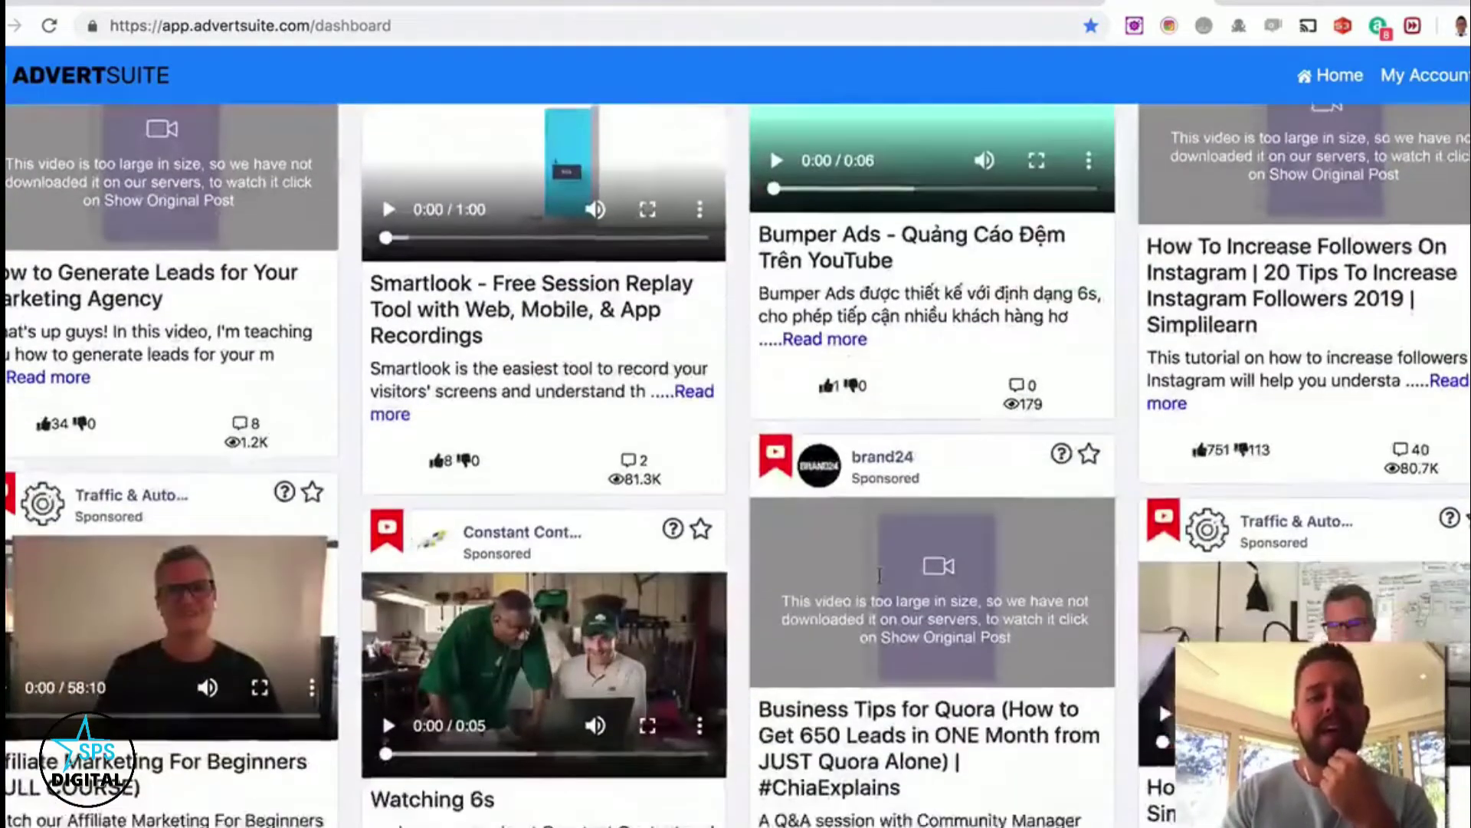
{"action": "scroll", "coordinate": [880, 576], "scroll_direction": "down", "scroll_amount": 5}
{"action": "scroll", "coordinate": [881, 581], "scroll_direction": "down", "scroll_amount": 4}
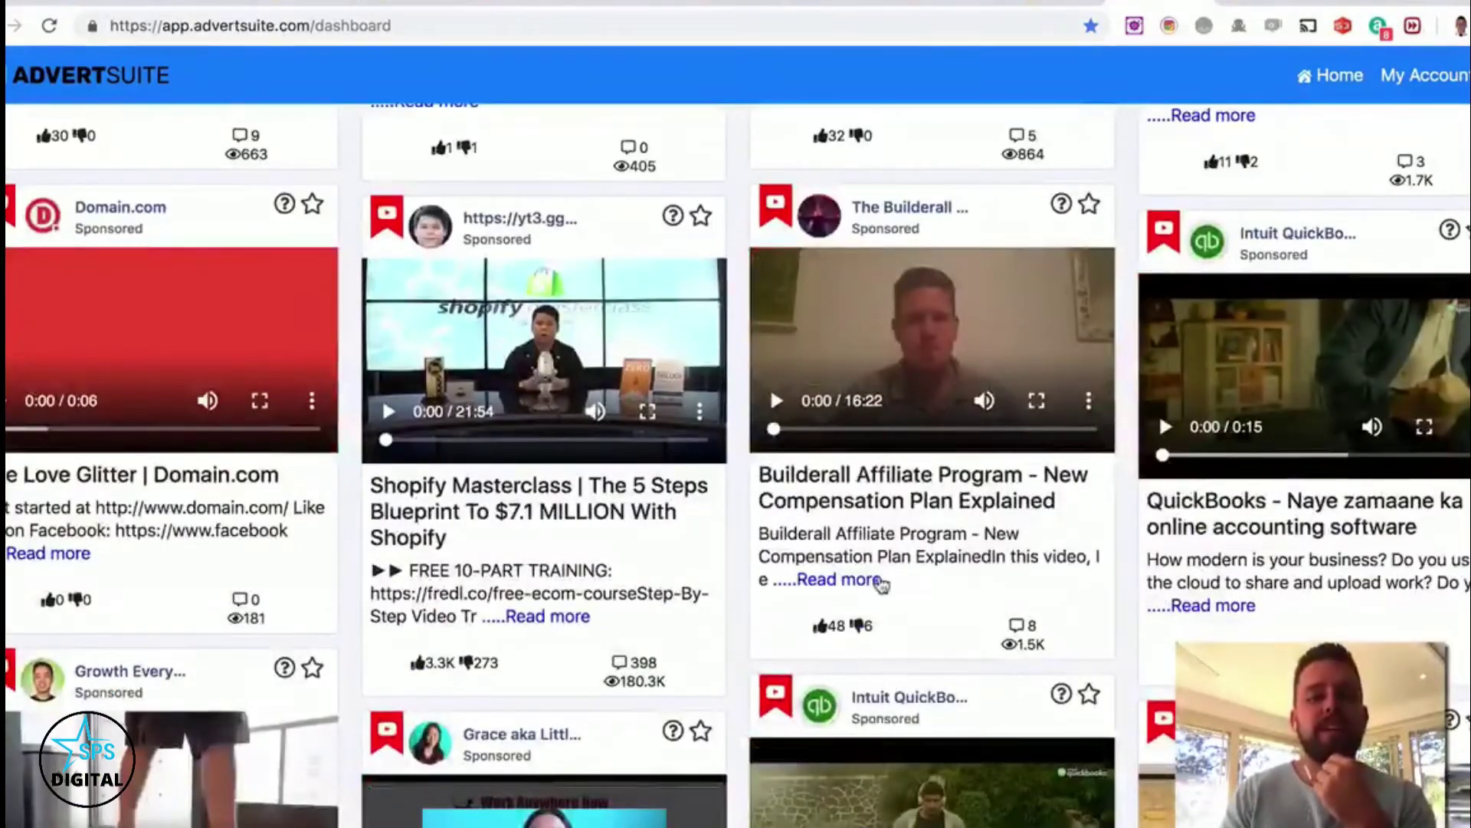
{"action": "scroll", "coordinate": [882, 582], "scroll_direction": "down", "scroll_amount": 1}
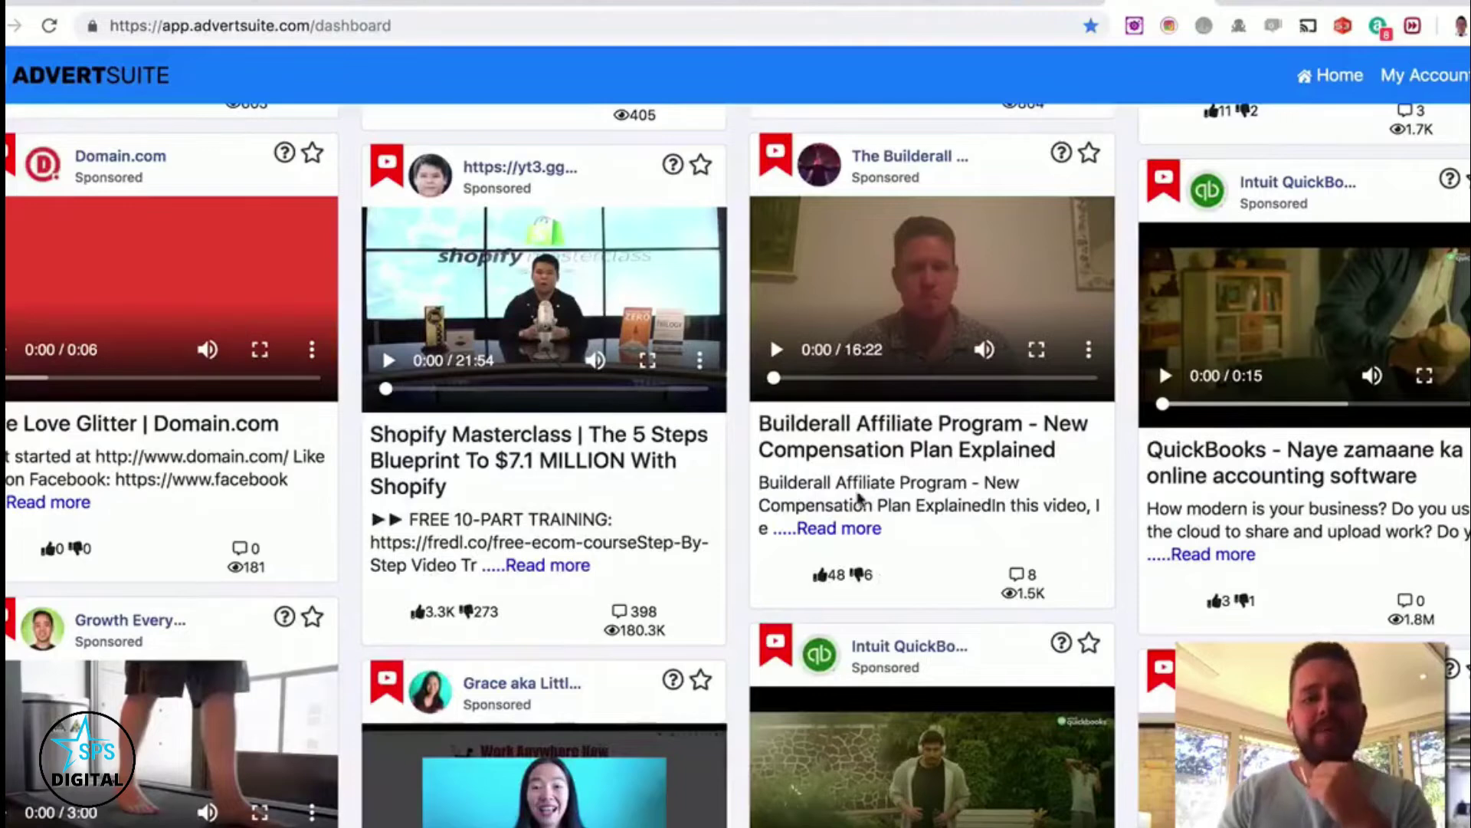
{"action": "scroll", "coordinate": [881, 491], "scroll_direction": "down", "scroll_amount": 3}
{"action": "scroll", "coordinate": [943, 455], "scroll_direction": "down", "scroll_amount": 1}
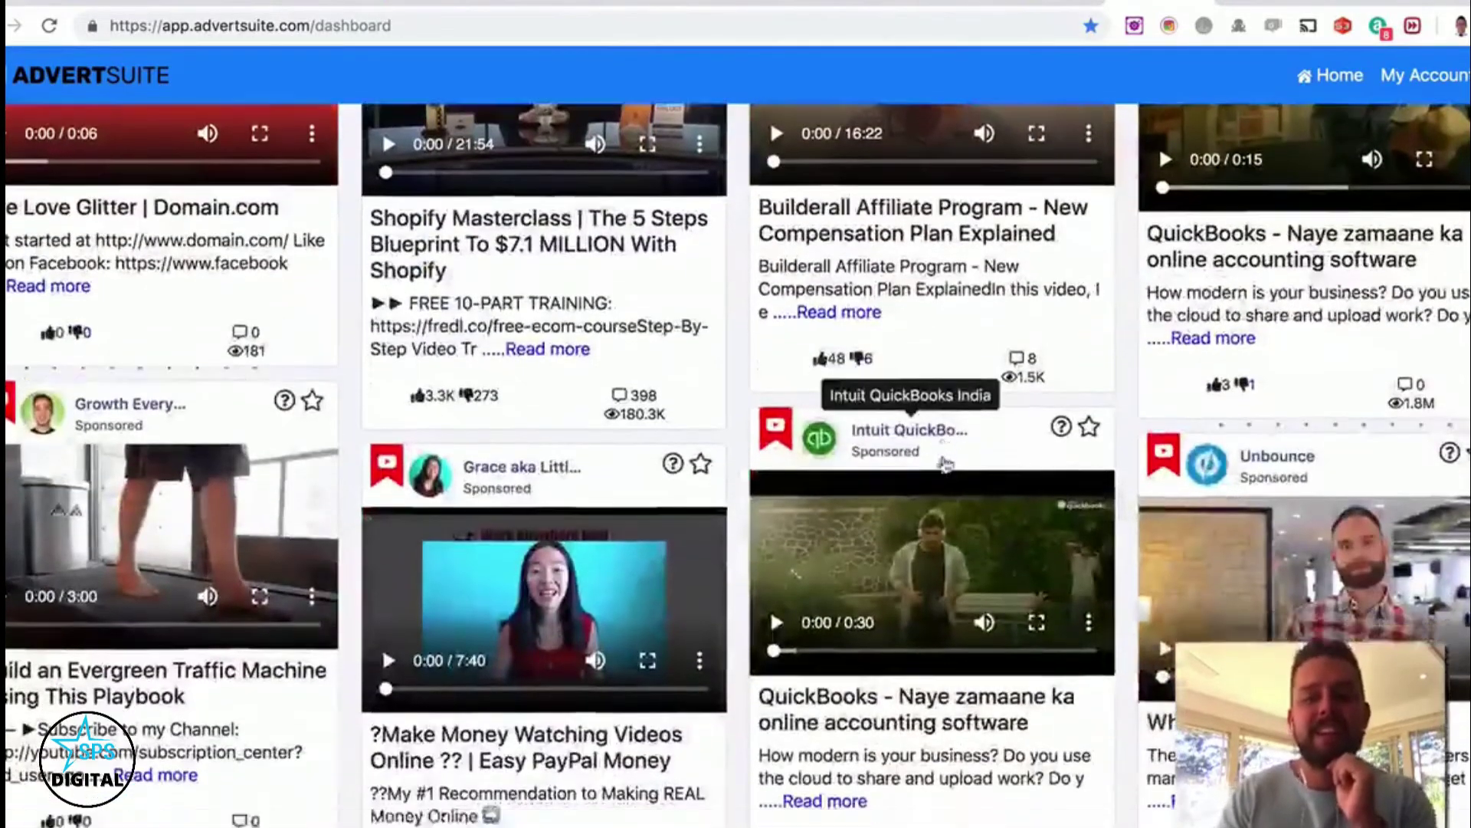
{"action": "scroll", "coordinate": [944, 457], "scroll_direction": "down", "scroll_amount": 2}
{"action": "scroll", "coordinate": [945, 461], "scroll_direction": "down", "scroll_amount": 1}
{"action": "scroll", "coordinate": [945, 464], "scroll_direction": "down", "scroll_amount": 1}
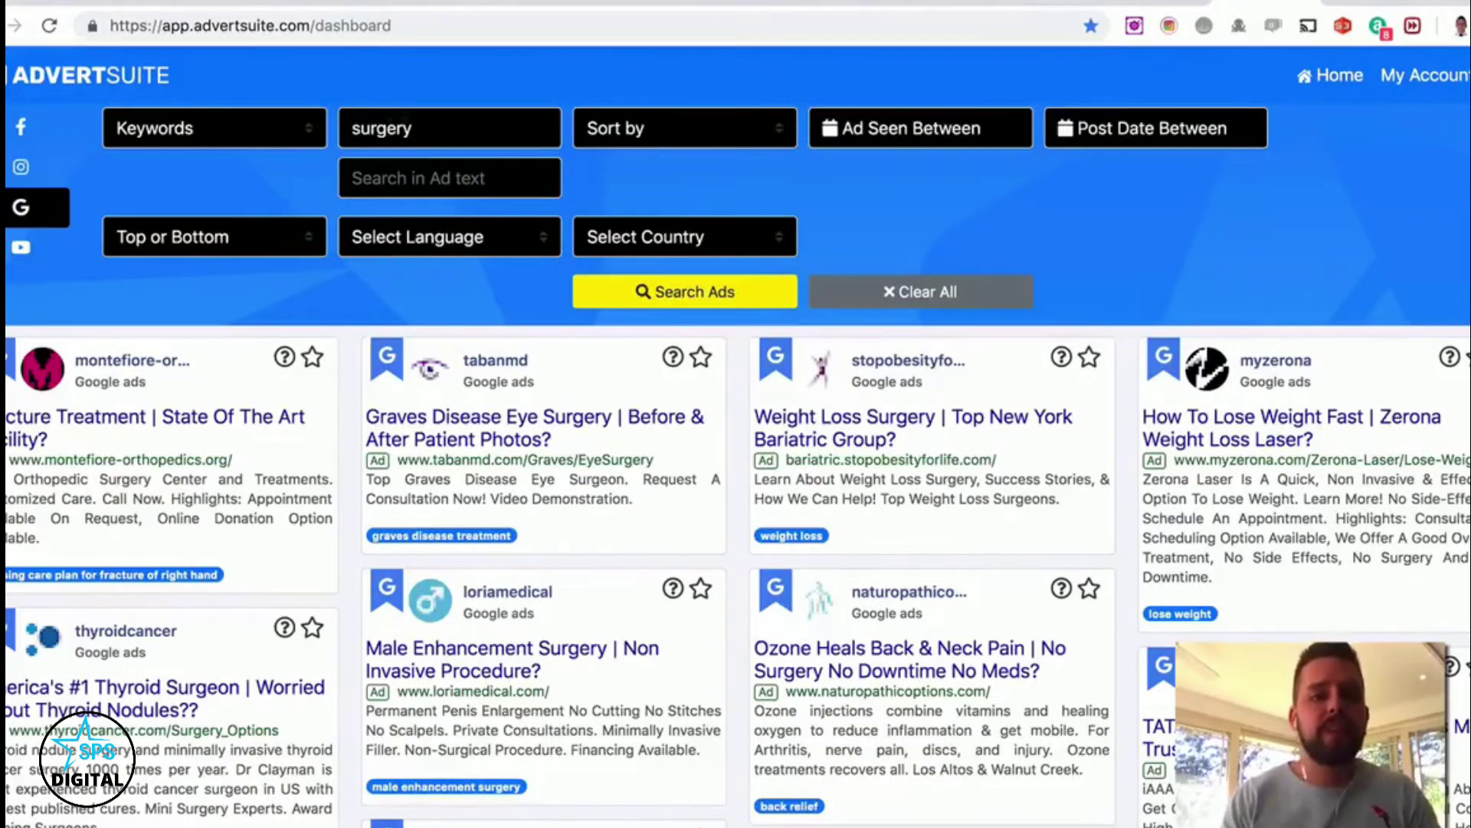
- Browse the Google 'surgery' ad grid, including the weight loss and thyroid surgery ads
{"action": "scroll", "coordinate": [867, 373], "scroll_direction": "down", "scroll_amount": 2}
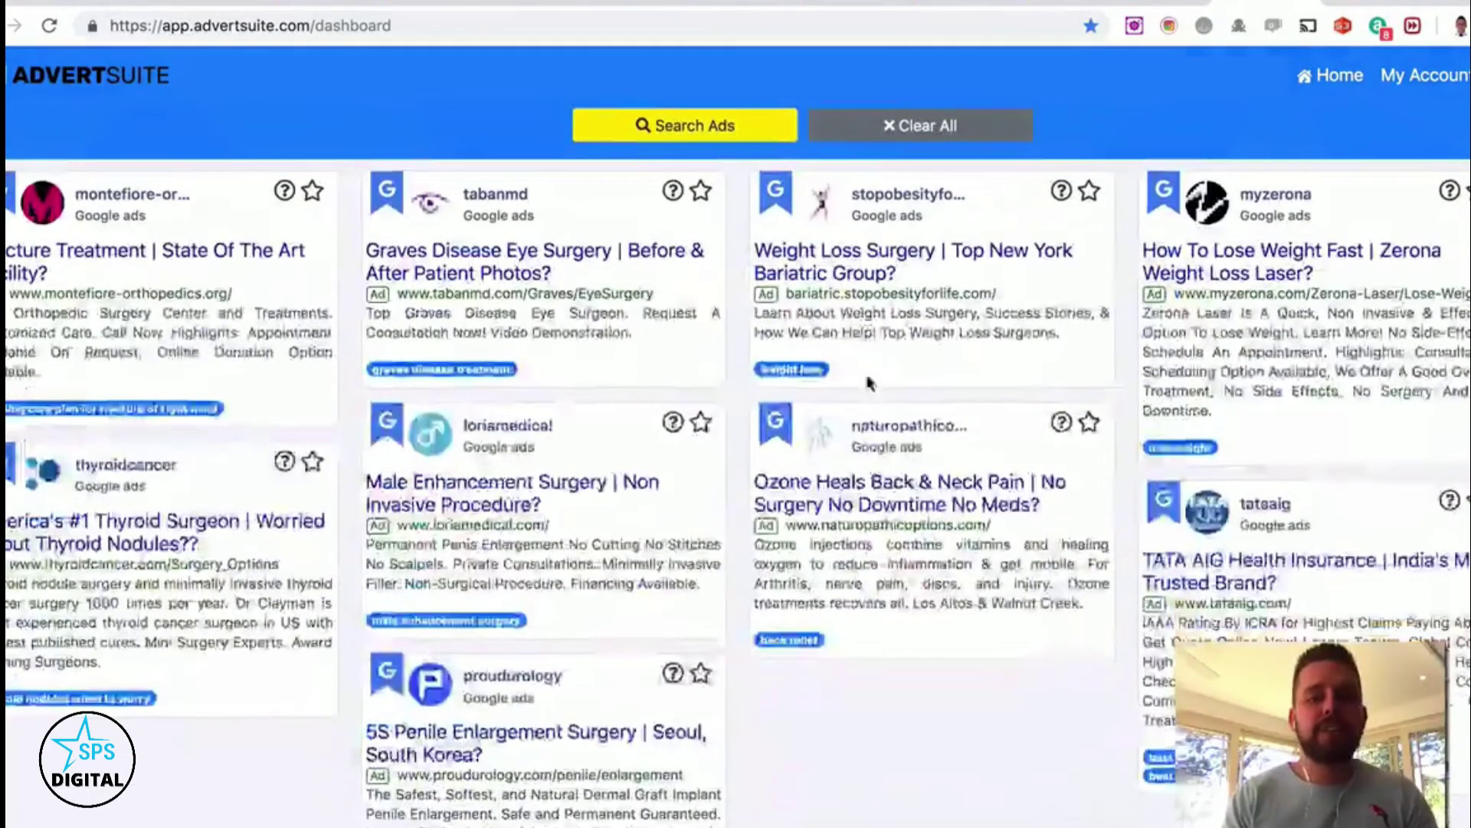
{"action": "scroll", "coordinate": [867, 375], "scroll_direction": "down", "scroll_amount": 2}
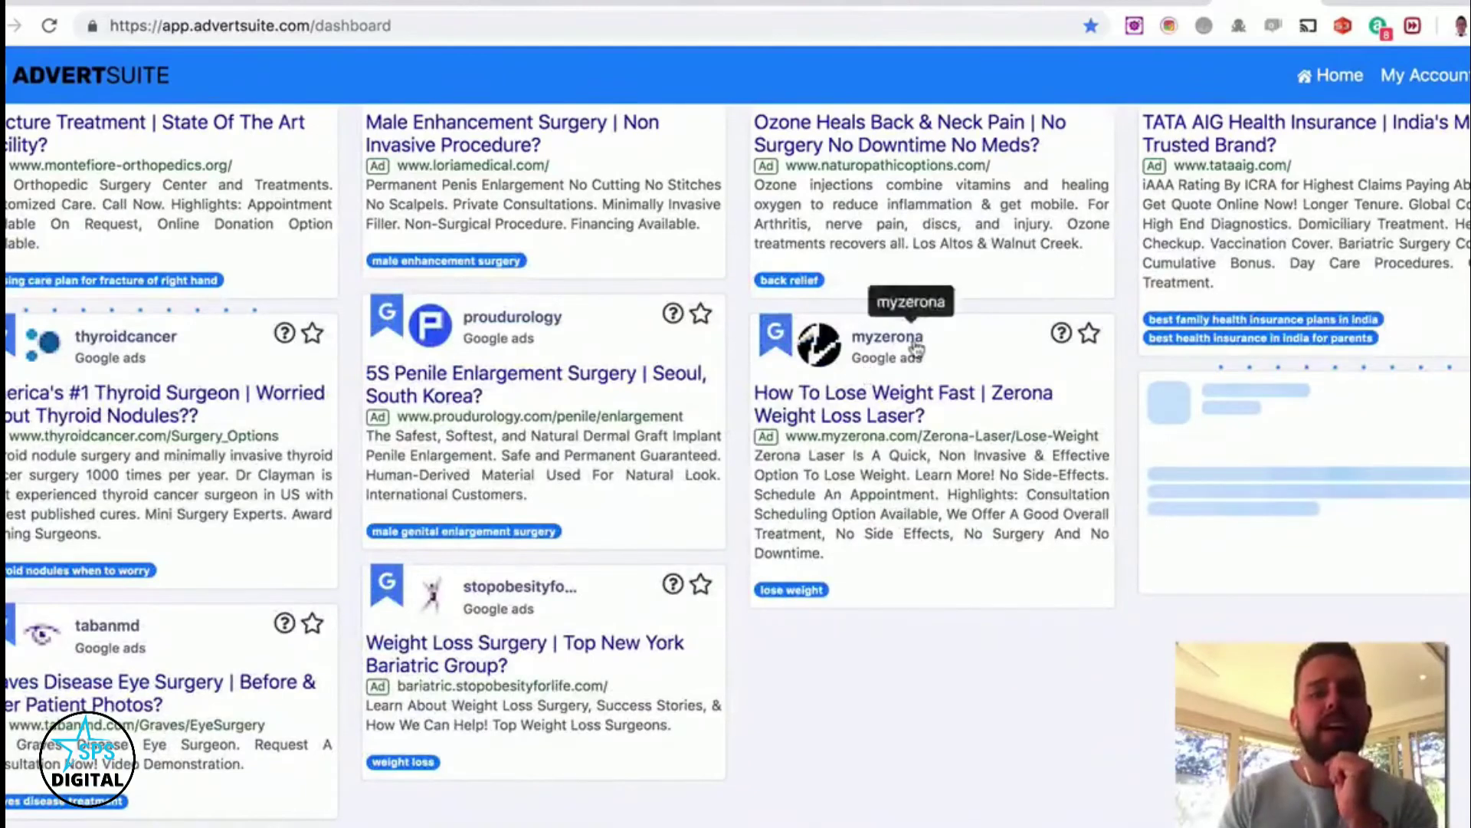
{"action": "scroll", "coordinate": [904, 322], "scroll_direction": "up", "scroll_amount": 3}
{"action": "scroll", "coordinate": [912, 341], "scroll_direction": "up", "scroll_amount": 1}
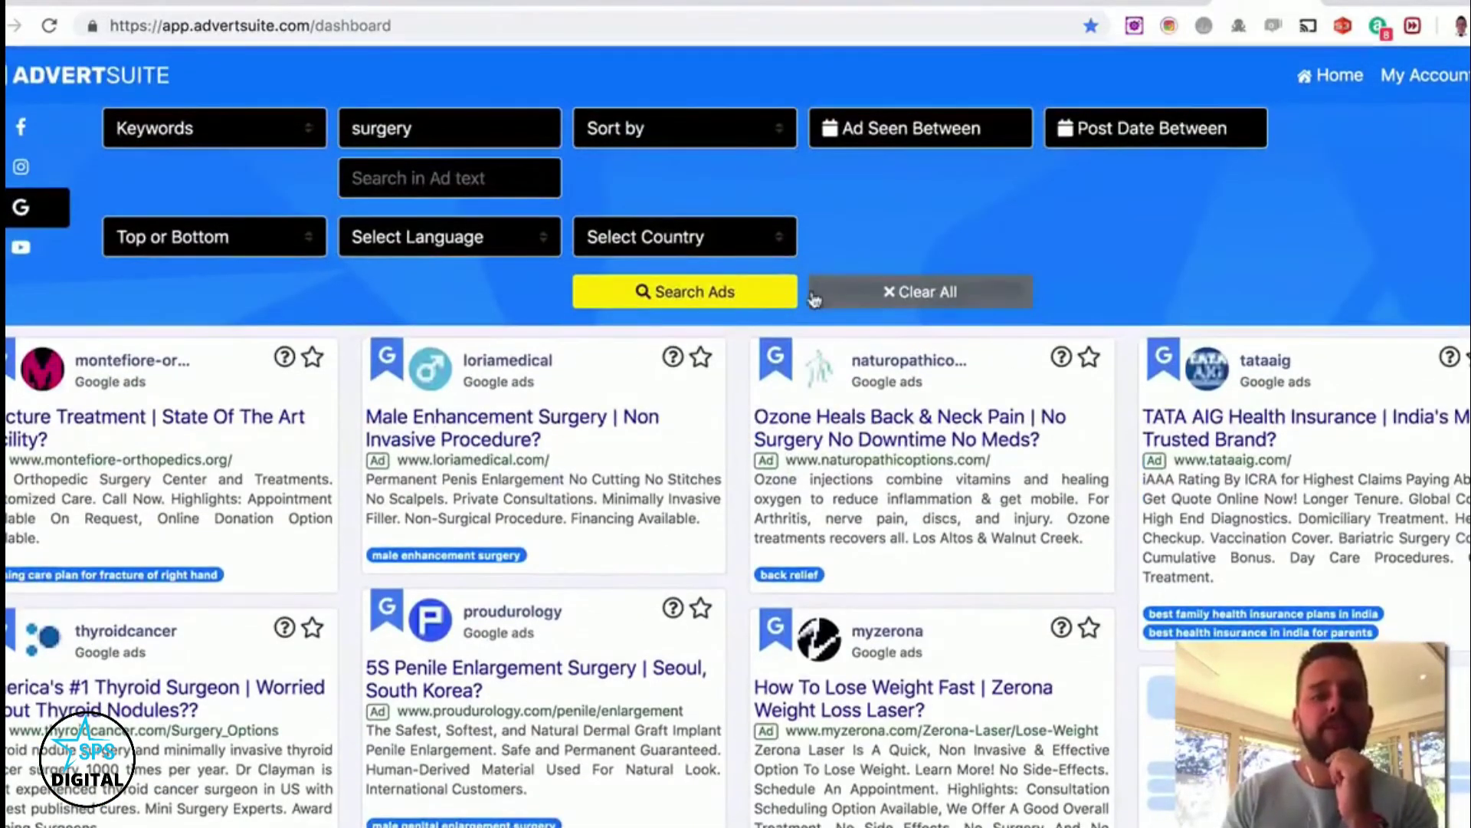
{"action": "scroll", "coordinate": [837, 481], "scroll_direction": "down", "scroll_amount": 1}
{"action": "scroll", "coordinate": [836, 481], "scroll_direction": "down", "scroll_amount": 5}
{"action": "scroll", "coordinate": [837, 481], "scroll_direction": "down", "scroll_amount": 3}
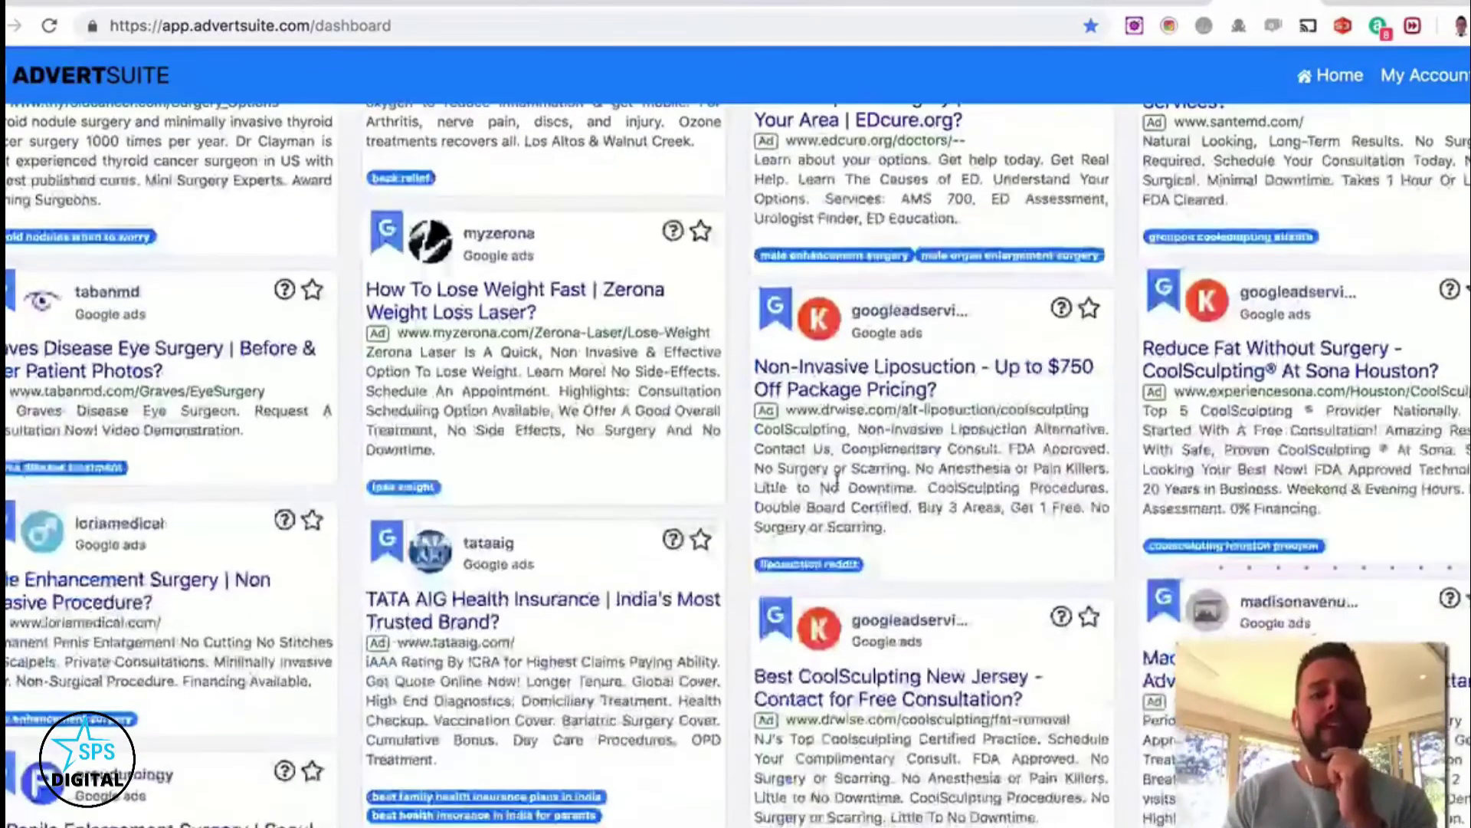
{"action": "scroll", "coordinate": [837, 481], "scroll_direction": "up", "scroll_amount": 3}
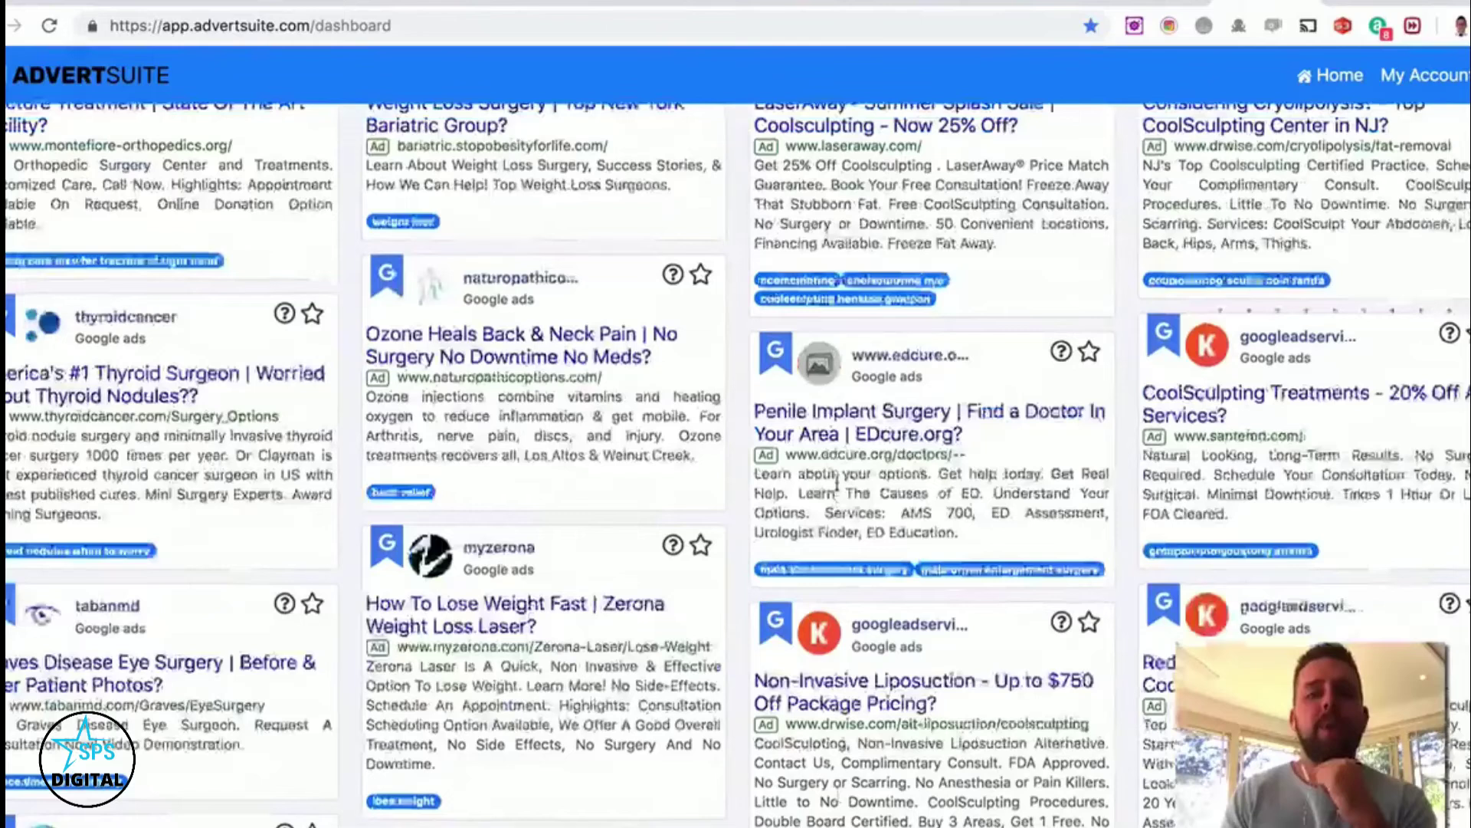
- Scroll up the Facebook ad feed toward its gender, age, position and country filters
{"action": "scroll", "coordinate": [837, 481], "scroll_direction": "up", "scroll_amount": 2}
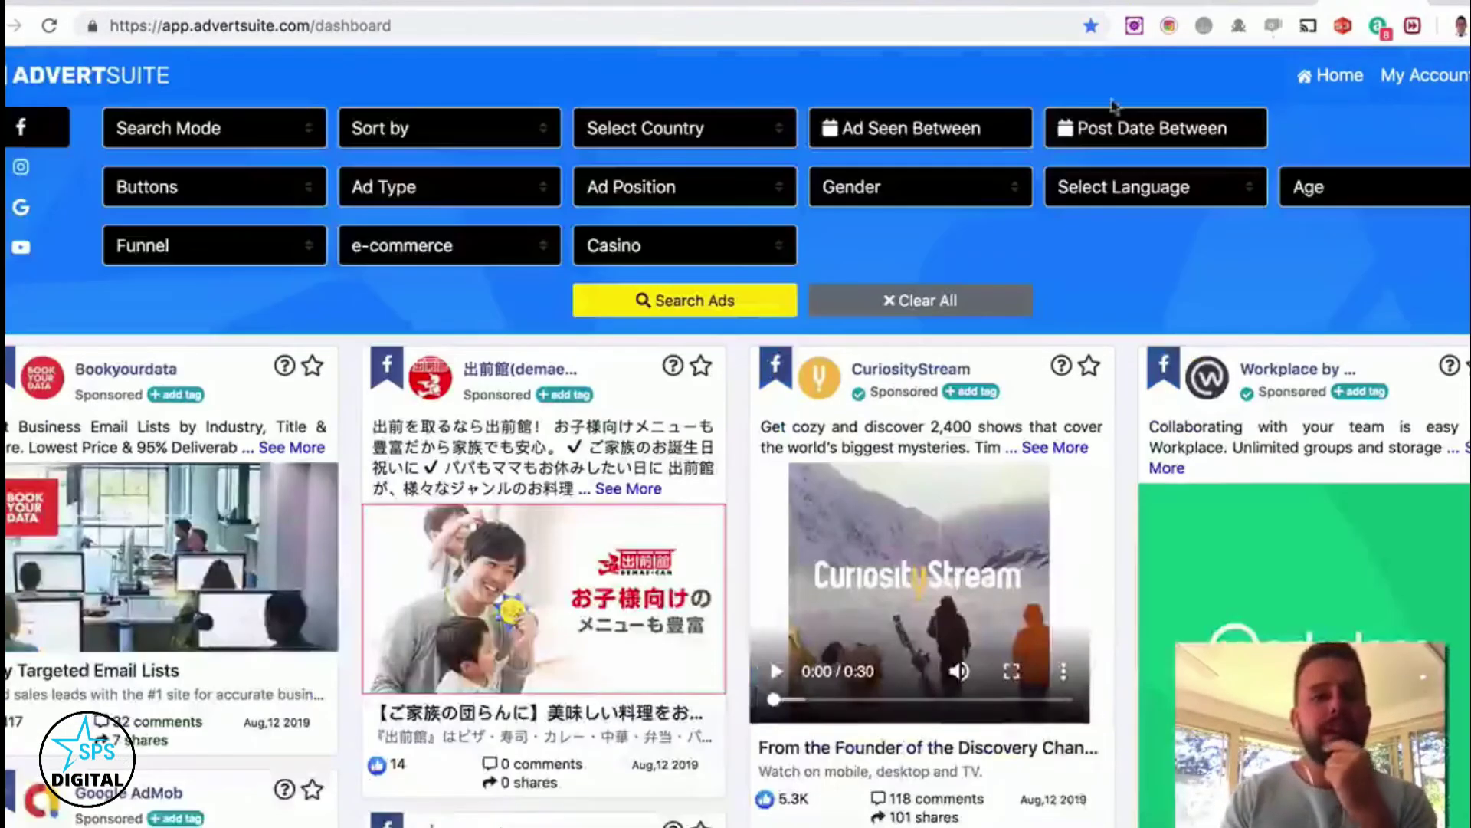